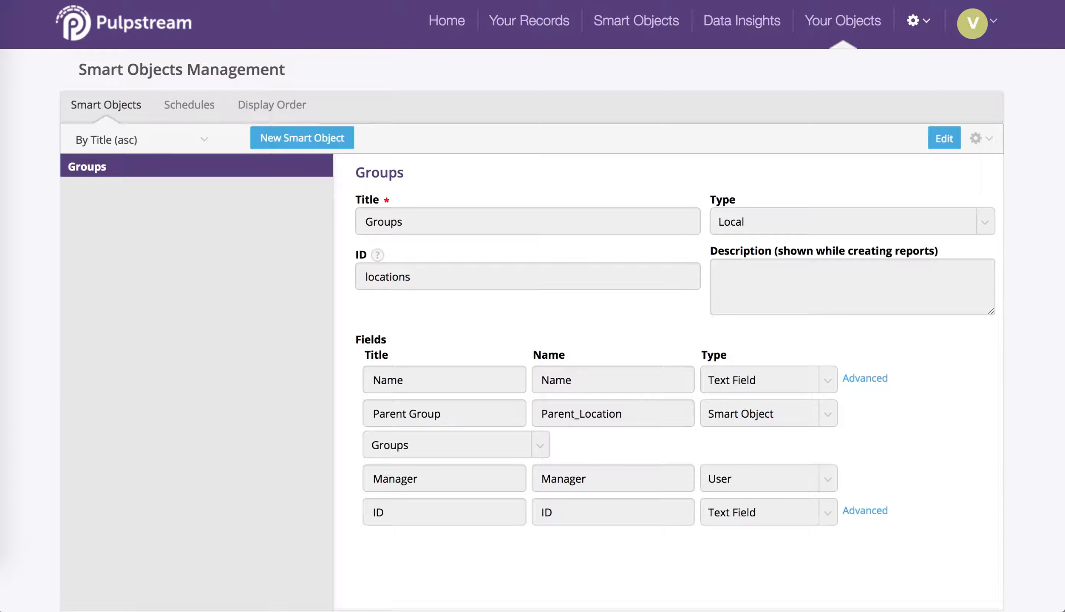
- Start a new smart object titled Employees, keeping its type as Local
{"action": "left_click", "coordinate": [314, 139]}
{"action": "left_click", "coordinate": [426, 218]}
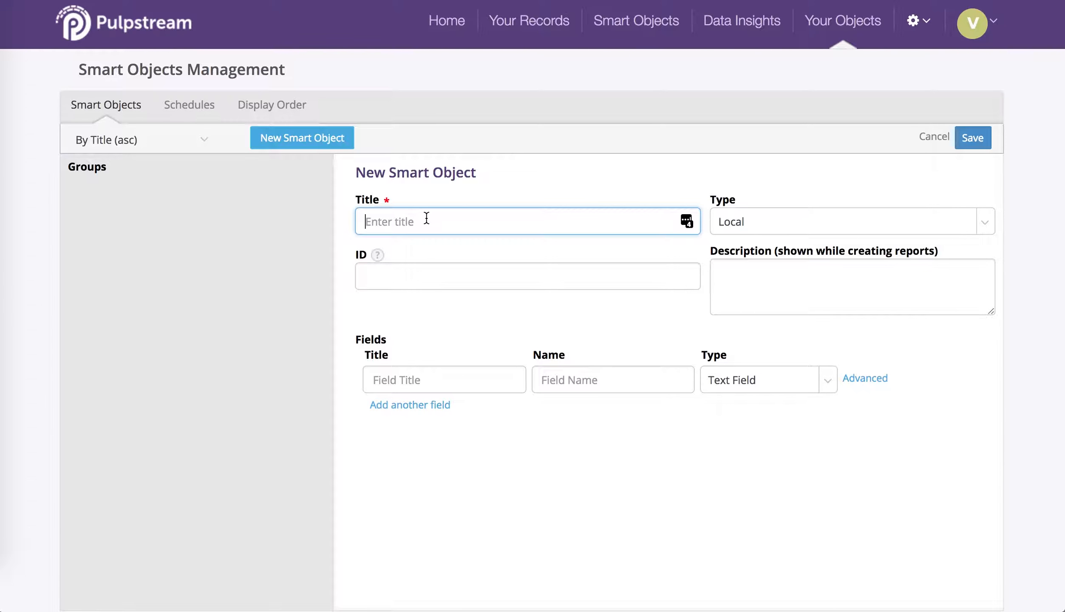
{"action": "type", "text": "Employees"}
{"action": "left_click", "coordinate": [507, 295]}
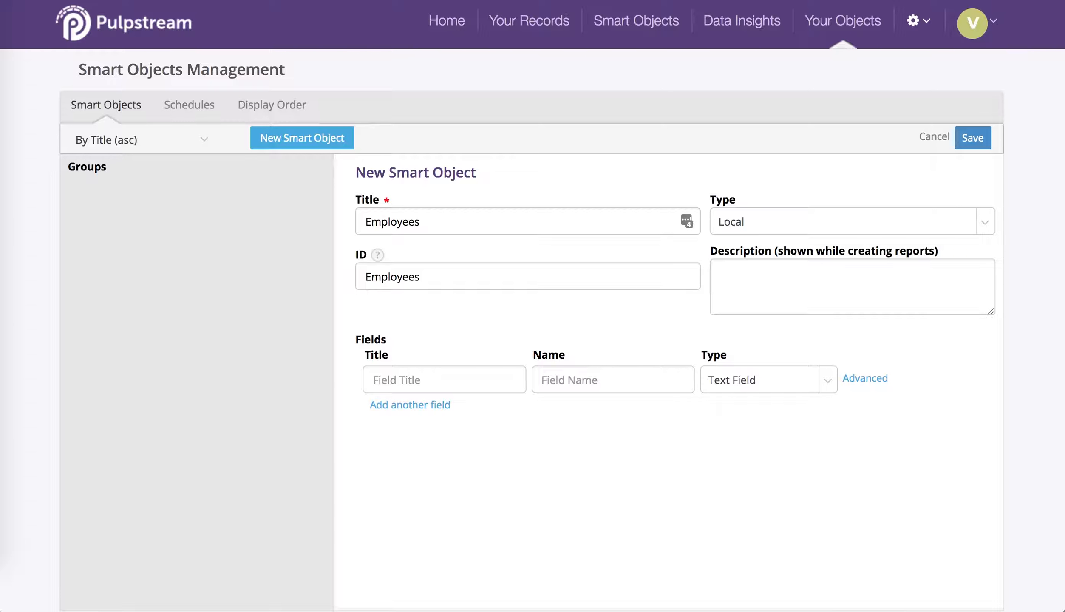
{"action": "left_click", "coordinate": [743, 227]}
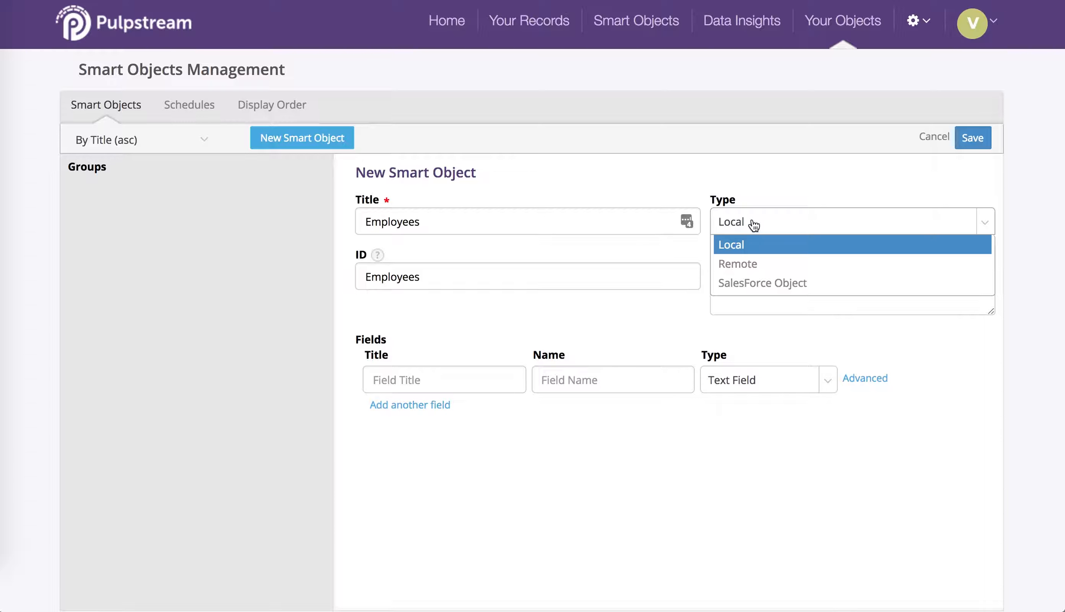
{"action": "left_click", "coordinate": [1014, 209]}
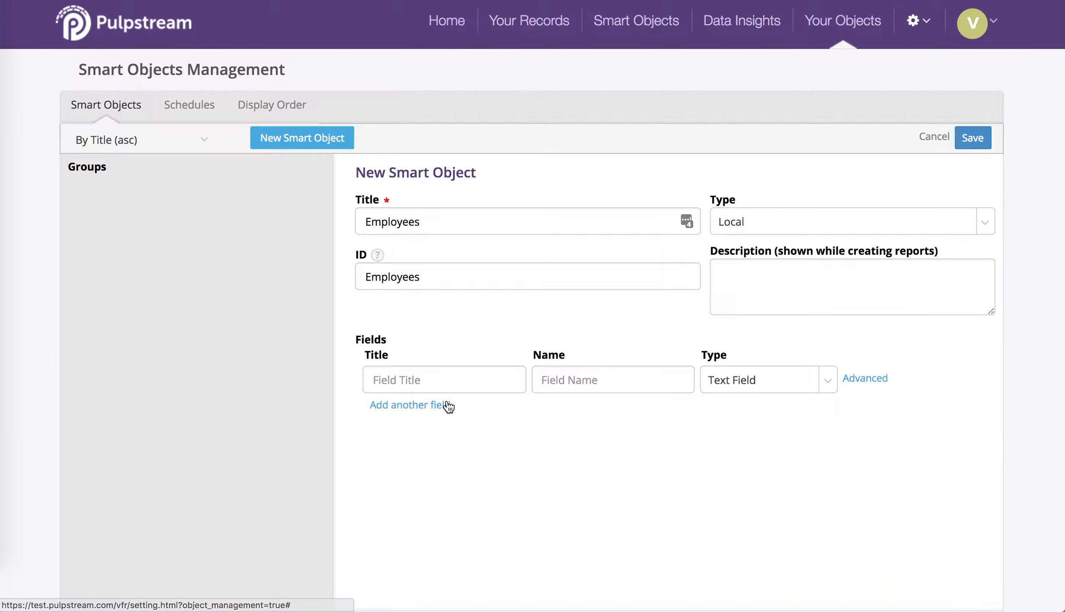
- Add five more blank field rows to the Employees object's field list
{"action": "left_click", "coordinate": [443, 409]}
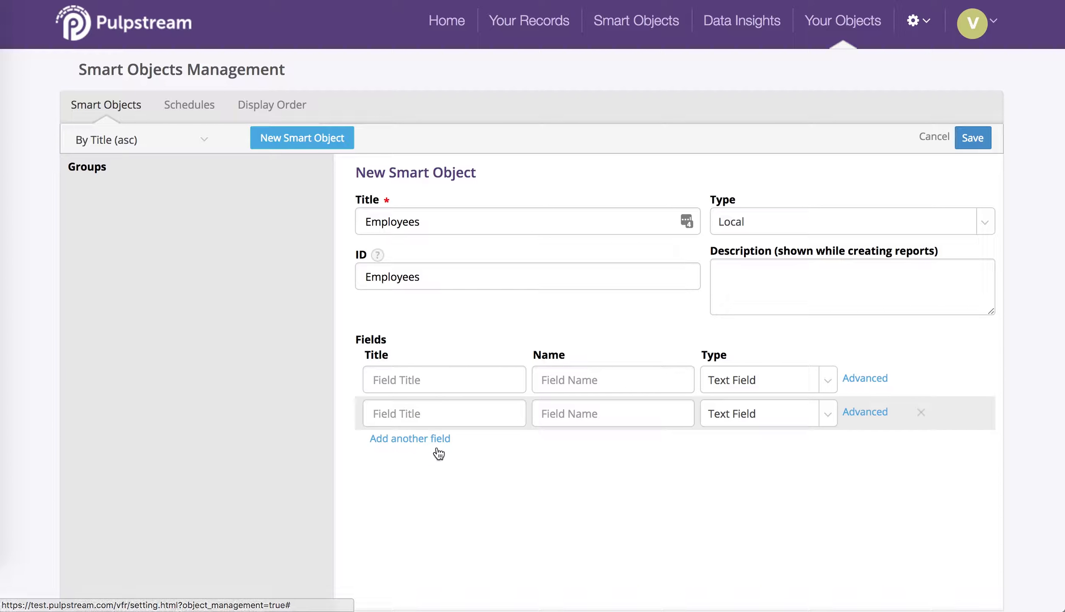
{"action": "left_click", "coordinate": [438, 439]}
{"action": "left_click", "coordinate": [439, 472]}
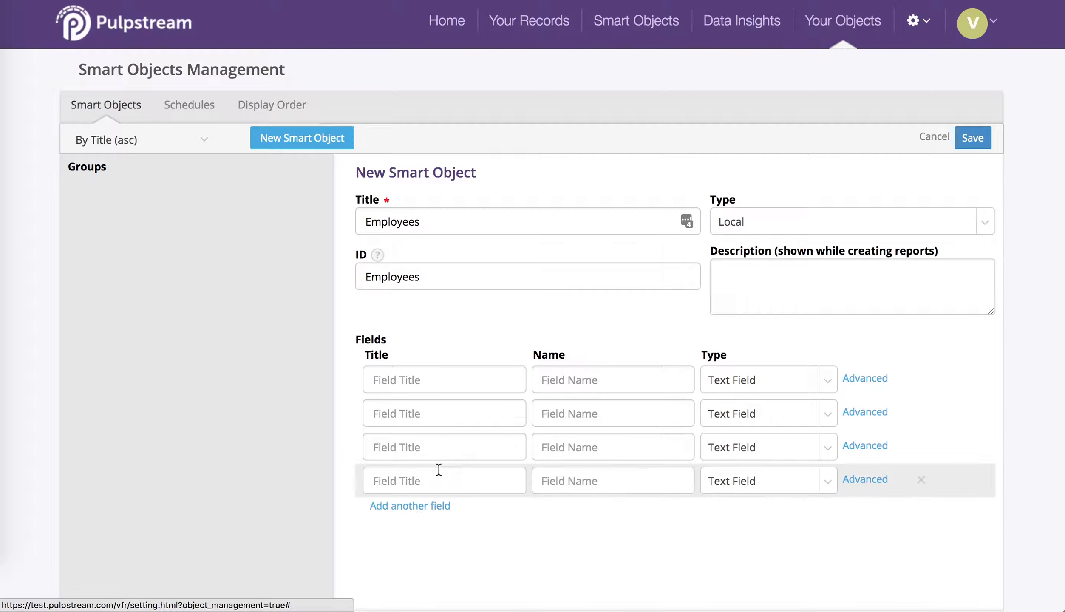
{"action": "left_click", "coordinate": [430, 505]}
{"action": "left_click", "coordinate": [430, 538]}
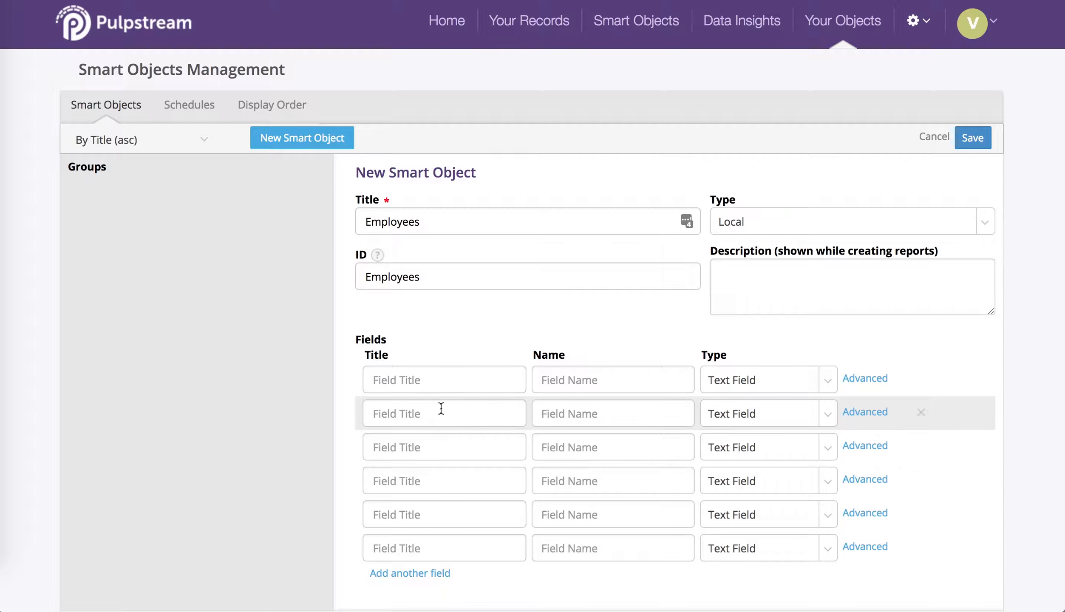
- Define the first two fields as Name with type Text Field and Email with type Email
{"action": "left_click", "coordinate": [440, 385]}
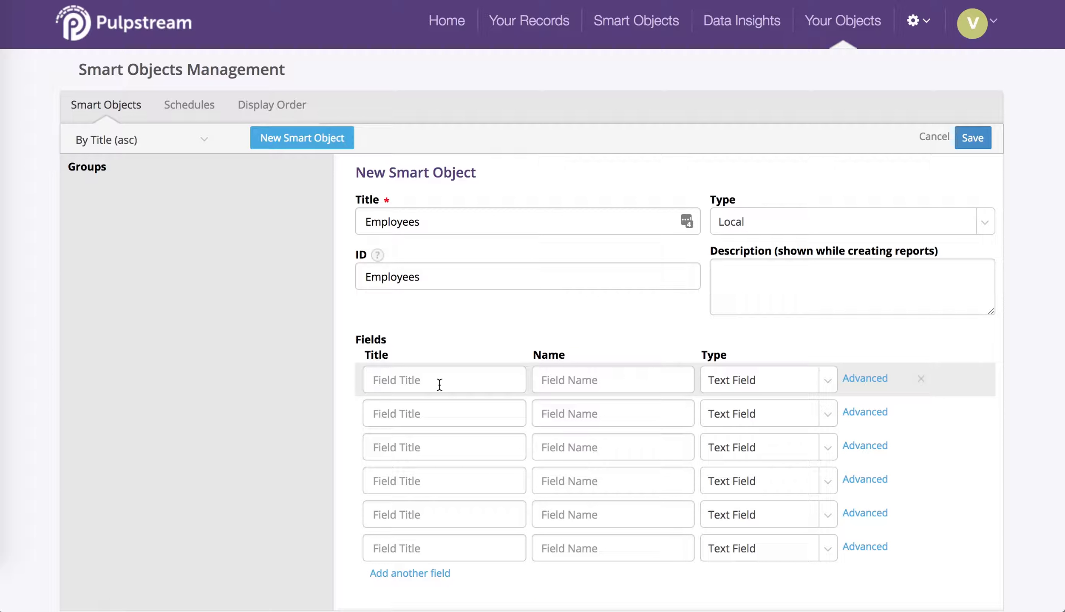
{"action": "type", "text": "Name"}
{"action": "left_click", "coordinate": [565, 386]}
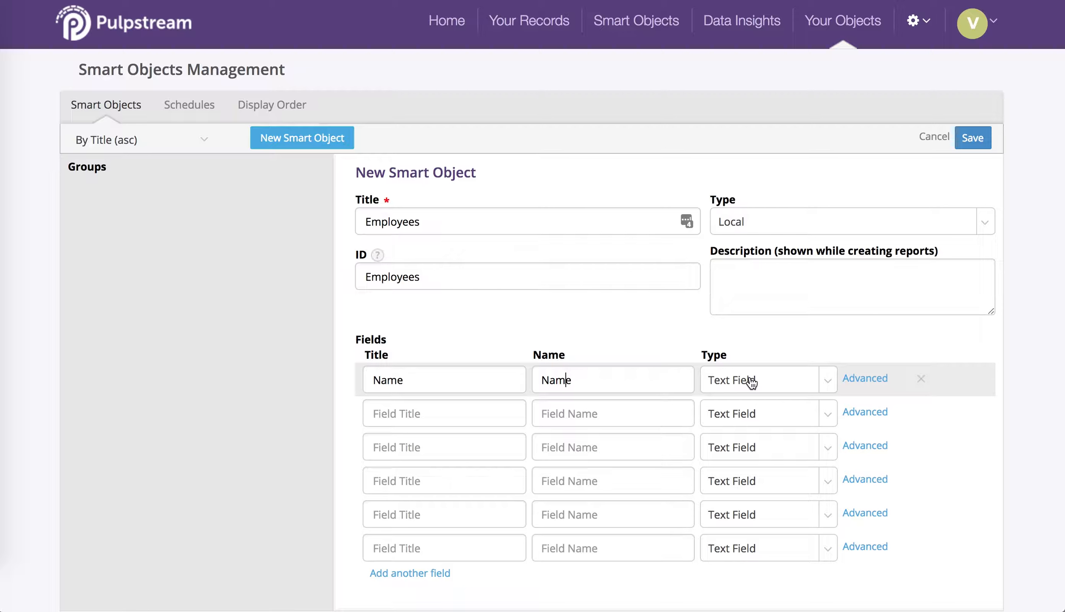
{"action": "left_click", "coordinate": [499, 413]}
{"action": "type", "text": "Email"}
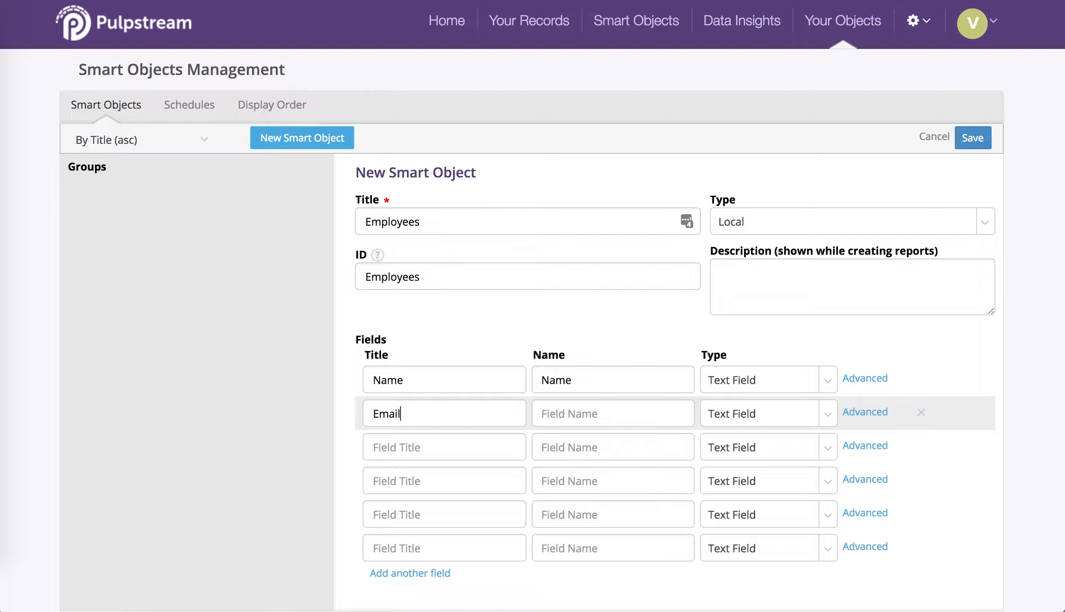
{"action": "left_click", "coordinate": [706, 416]}
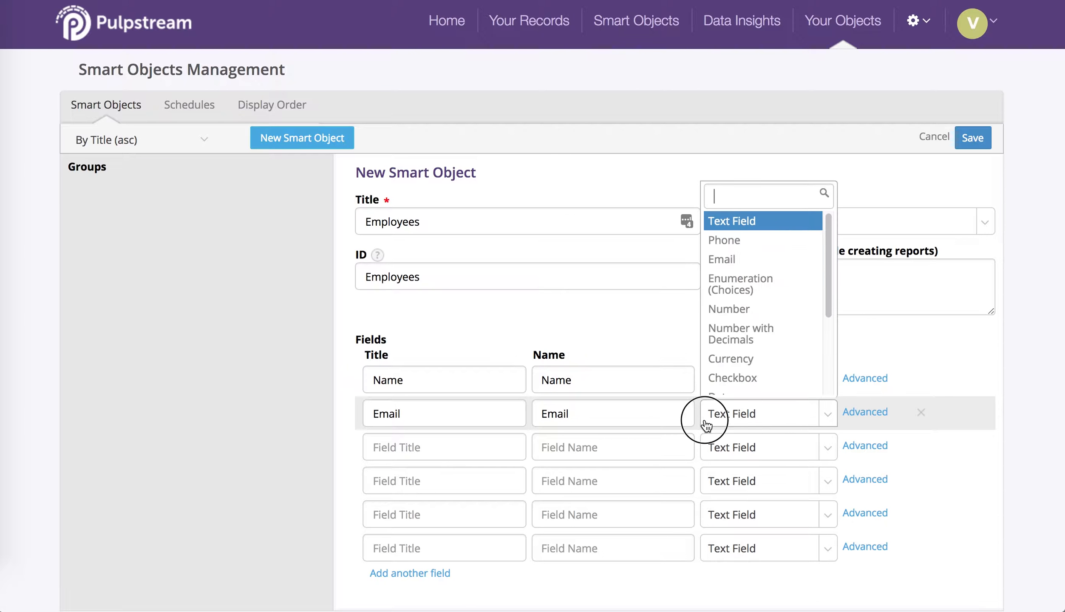
{"action": "left_click", "coordinate": [745, 246]}
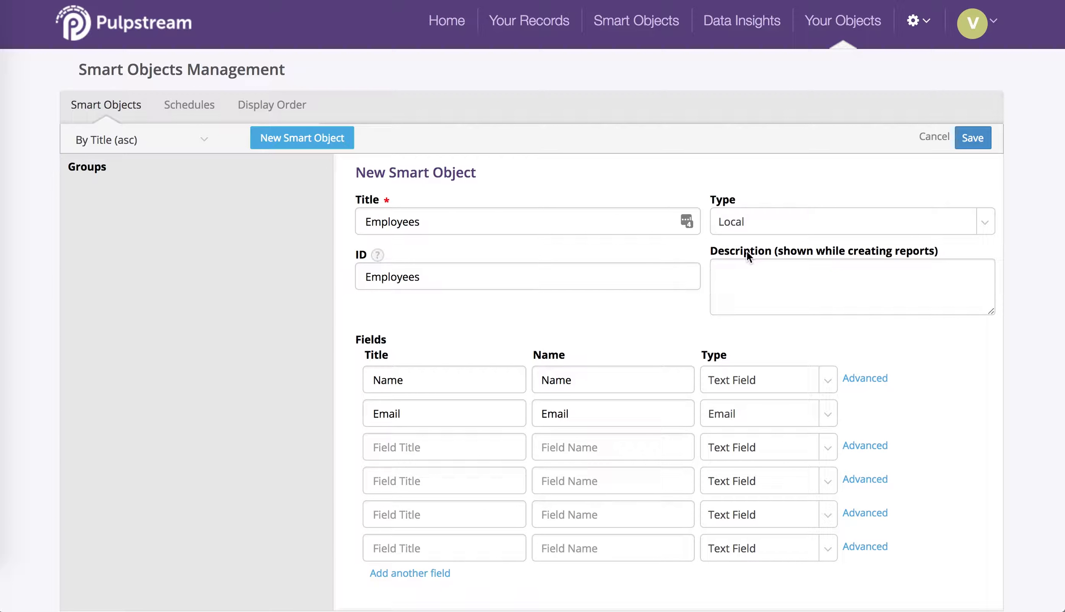
- Define the third field as Employee Number, a text field, and the fourth as Leave Accrued with type Number
{"action": "left_click", "coordinate": [473, 442]}
{"action": "type", "text": "Employe"}
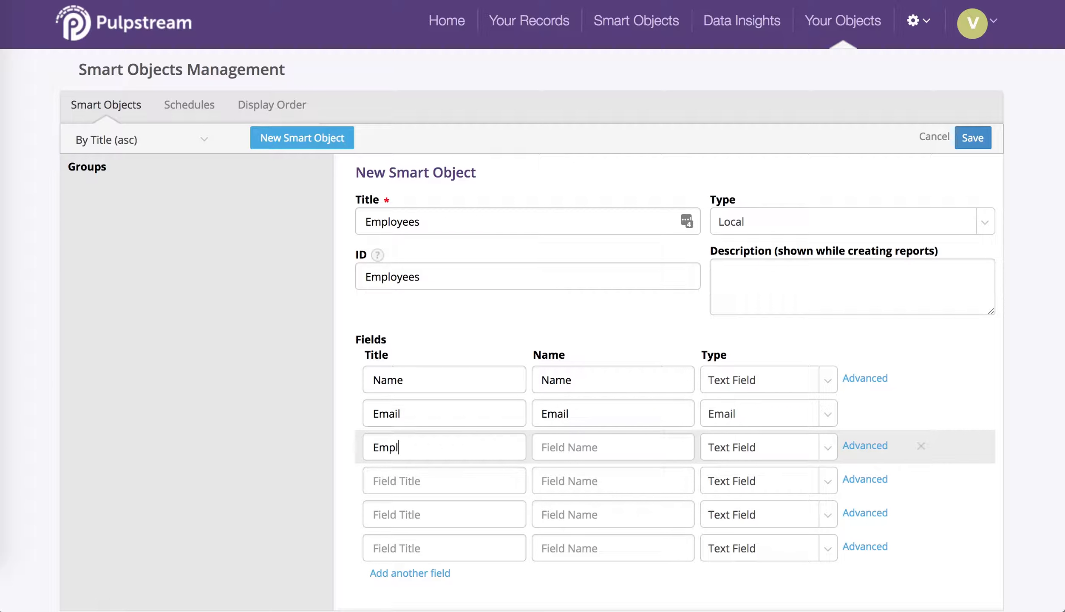
{"action": "type", "text": "e Number"}
{"action": "left_click", "coordinate": [477, 481]}
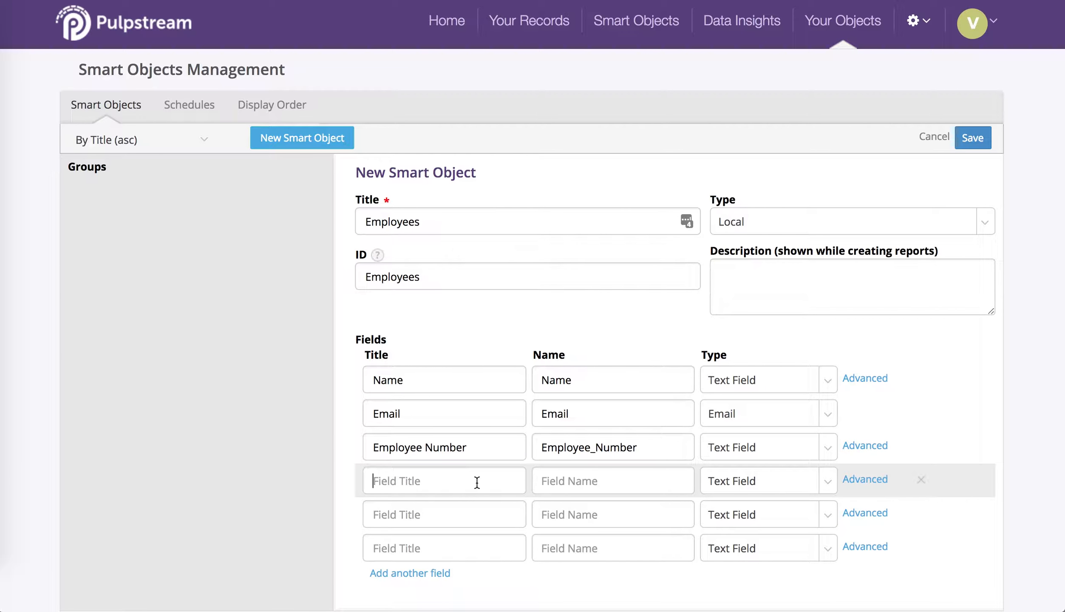
{"action": "type", "text": "Leave Accrued"}
{"action": "left_click", "coordinate": [746, 492]}
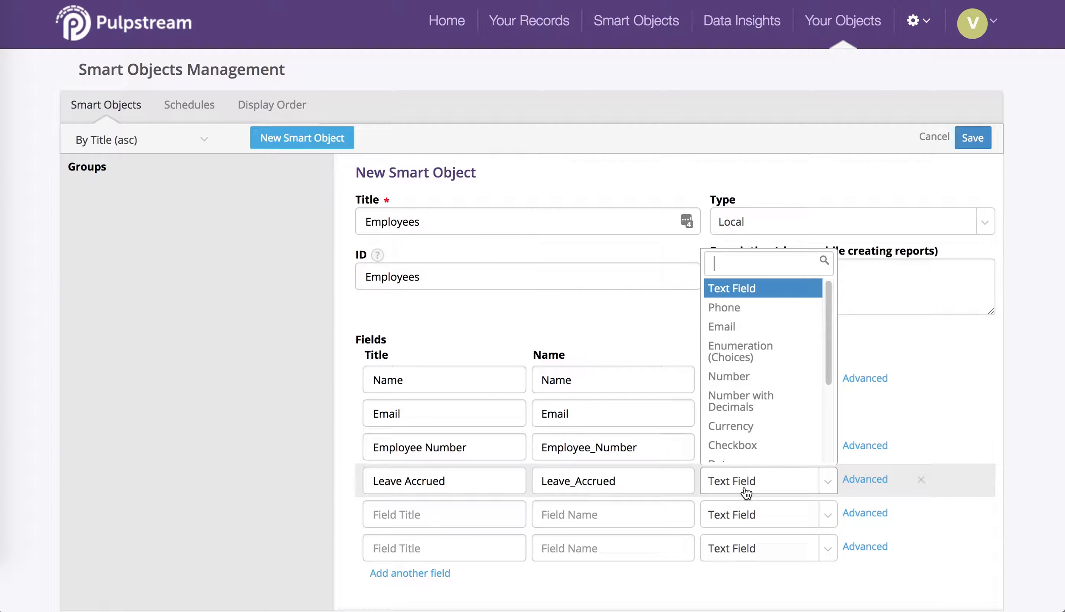
{"action": "left_click", "coordinate": [746, 368]}
- Define the fifth field as Location with type Smart Object, linked to the Groups object
{"action": "left_click", "coordinate": [457, 512]}
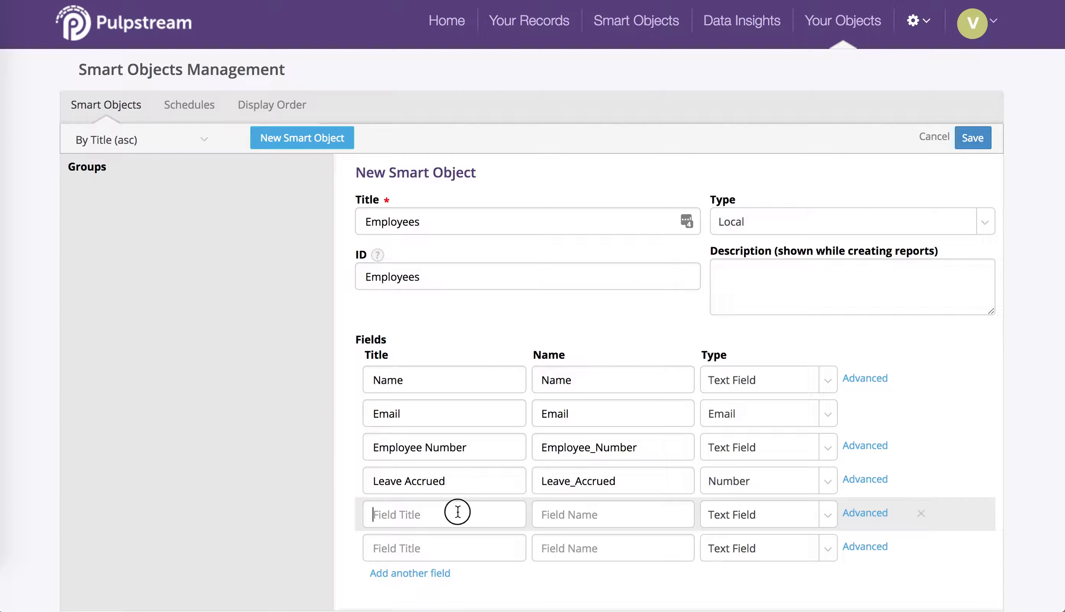
{"action": "type", "text": "Location"}
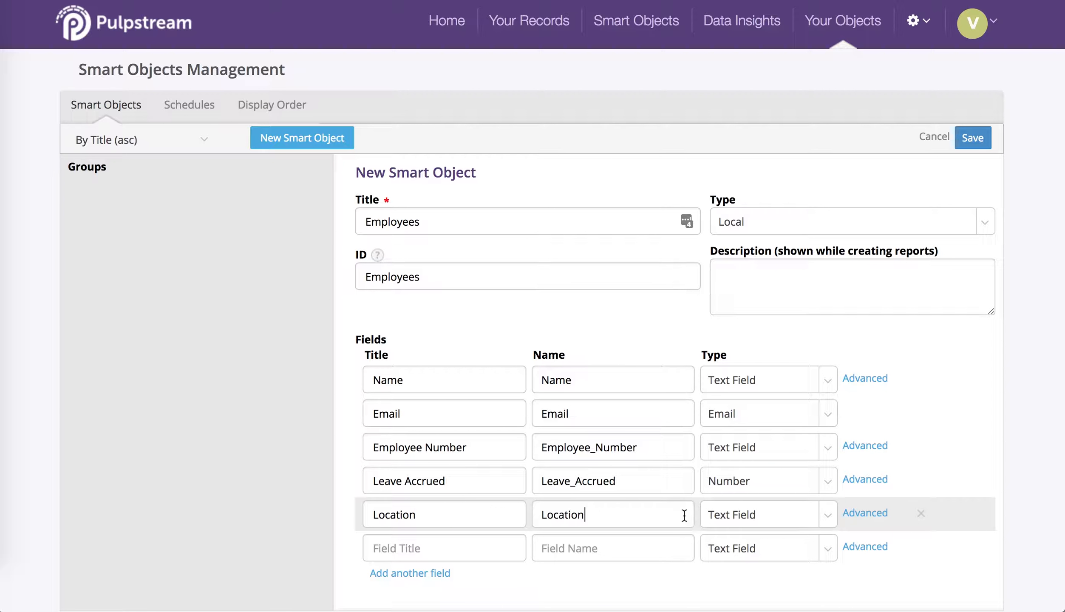
{"action": "left_click", "coordinate": [753, 520]}
{"action": "scroll", "coordinate": [766, 485], "scroll_direction": "down", "scroll_amount": 4}
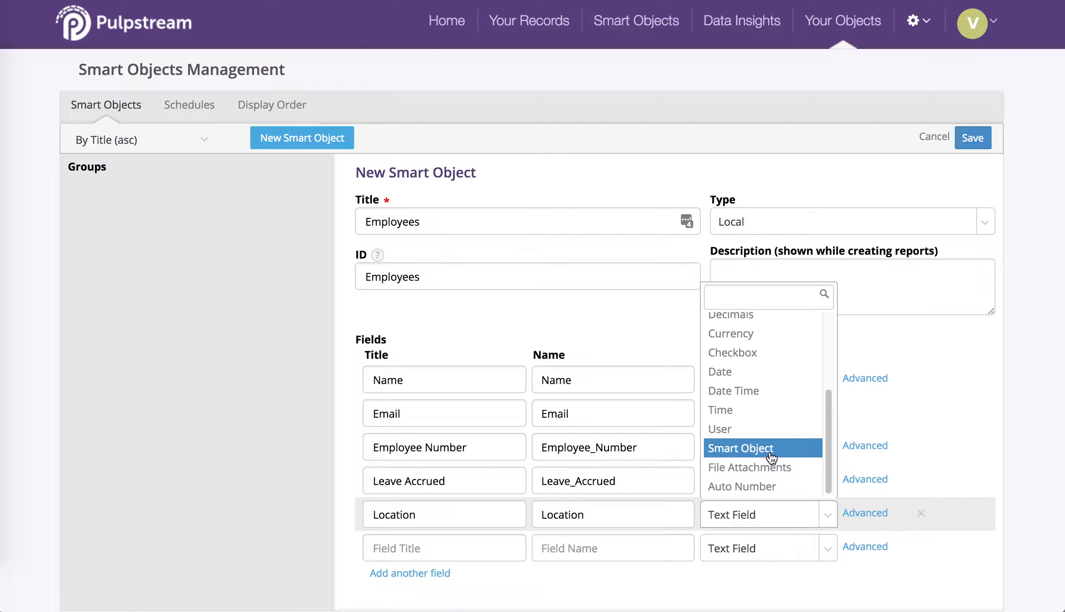
{"action": "left_click", "coordinate": [772, 457]}
{"action": "left_click", "coordinate": [521, 546]}
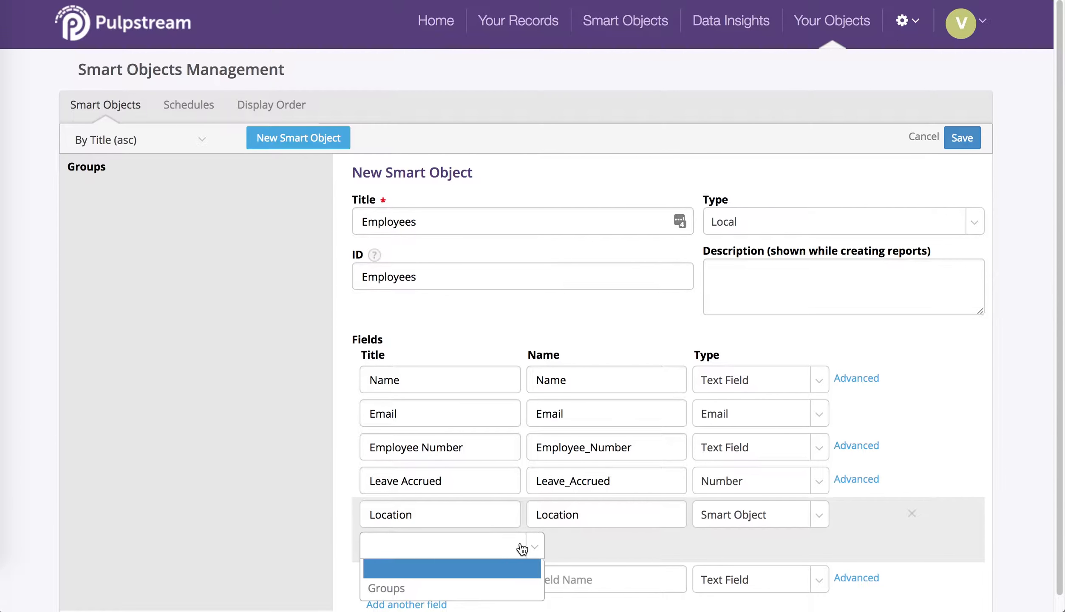
{"action": "left_click", "coordinate": [503, 587]}
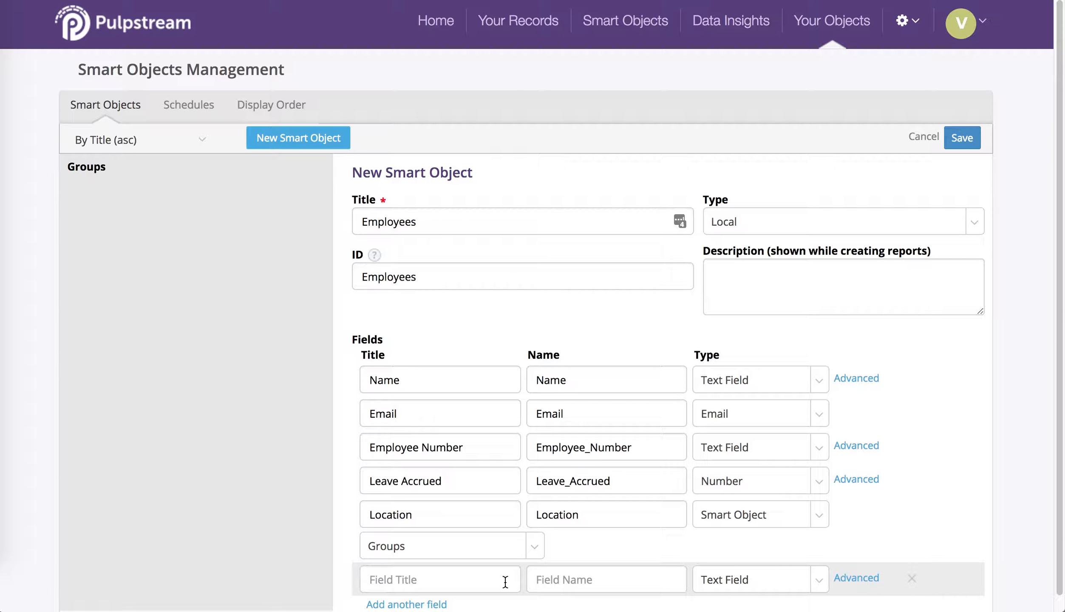
- Define the last field as Manager Email with type Email and save the Employees smart object
{"action": "left_click", "coordinate": [491, 581]}
{"action": "type", "text": "Manager Email"}
{"action": "left_click", "coordinate": [750, 588]}
{"action": "left_click", "coordinate": [745, 409]}
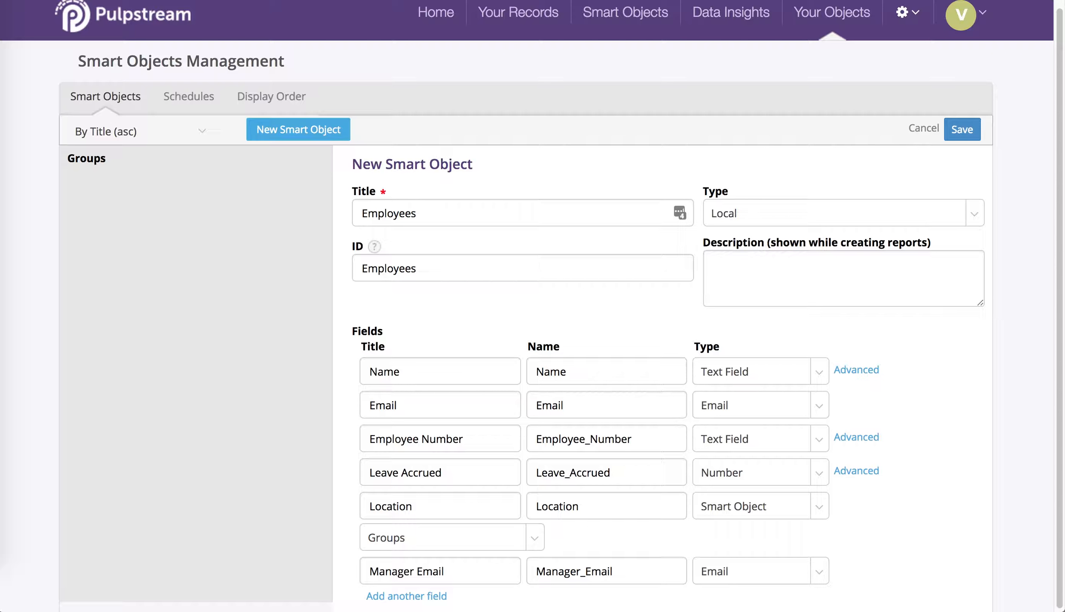
{"action": "left_click", "coordinate": [962, 127]}
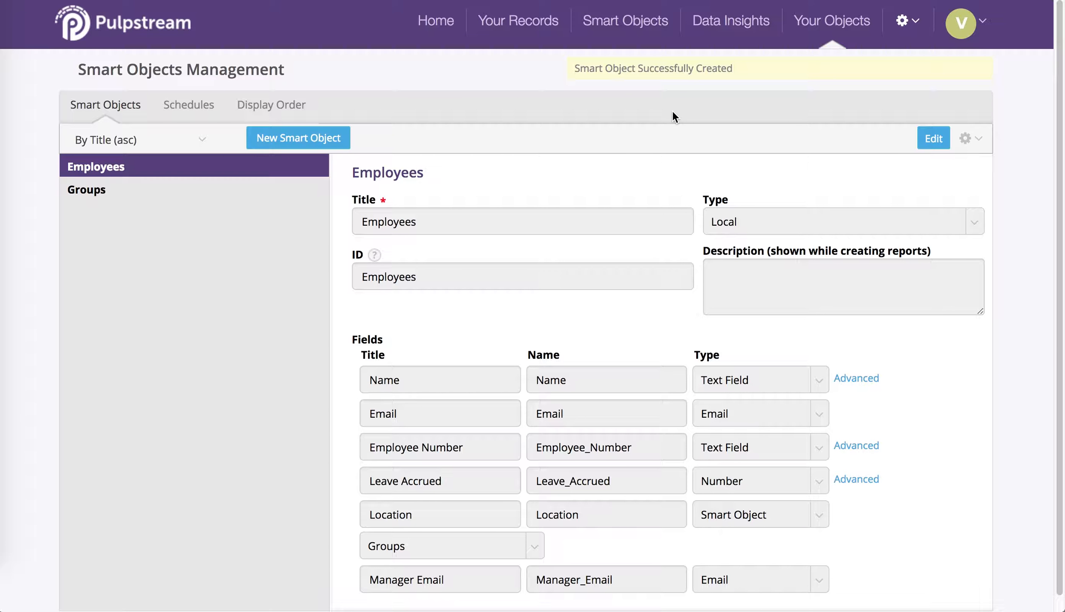
- In the Employees object's settings, use a custom record identifier beginning with the merge field $Employees.Employee_Number followed by a hyphen
{"action": "left_click", "coordinate": [972, 144]}
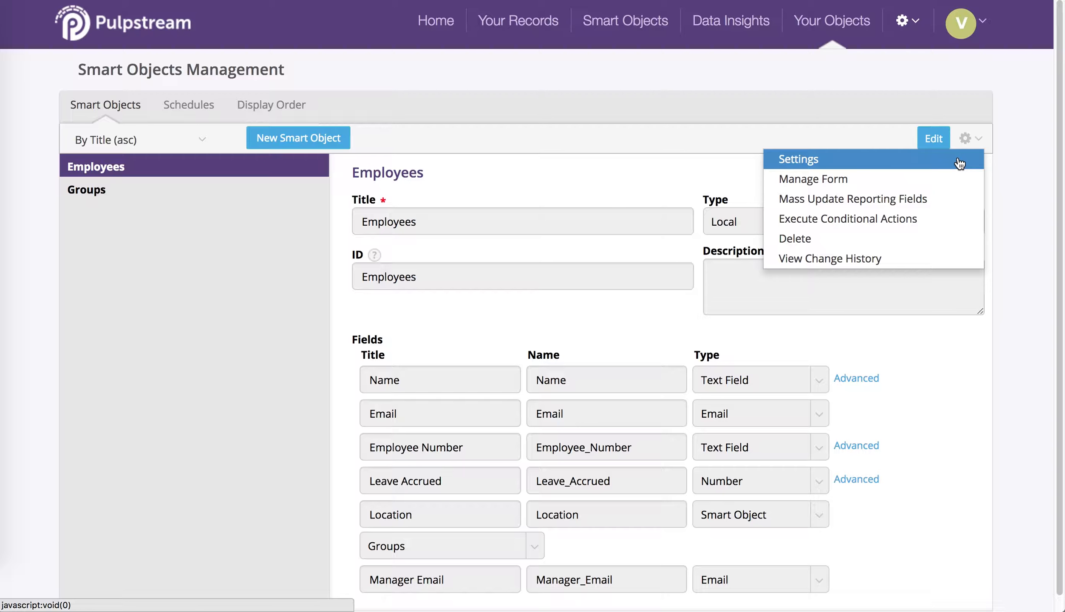
{"action": "left_click", "coordinate": [960, 163]}
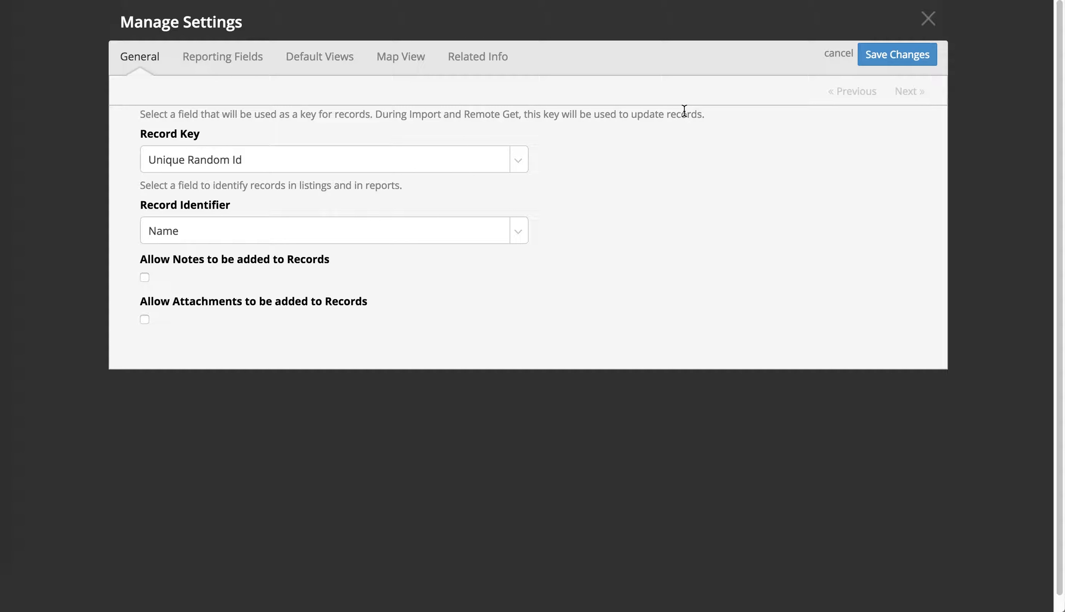
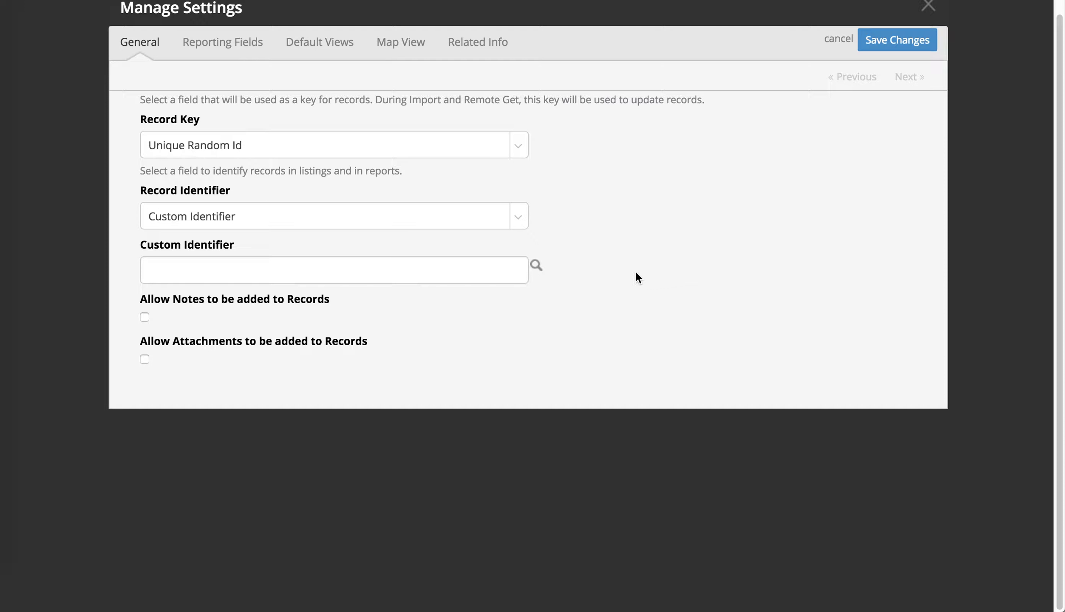
{"action": "left_click", "coordinate": [539, 269]}
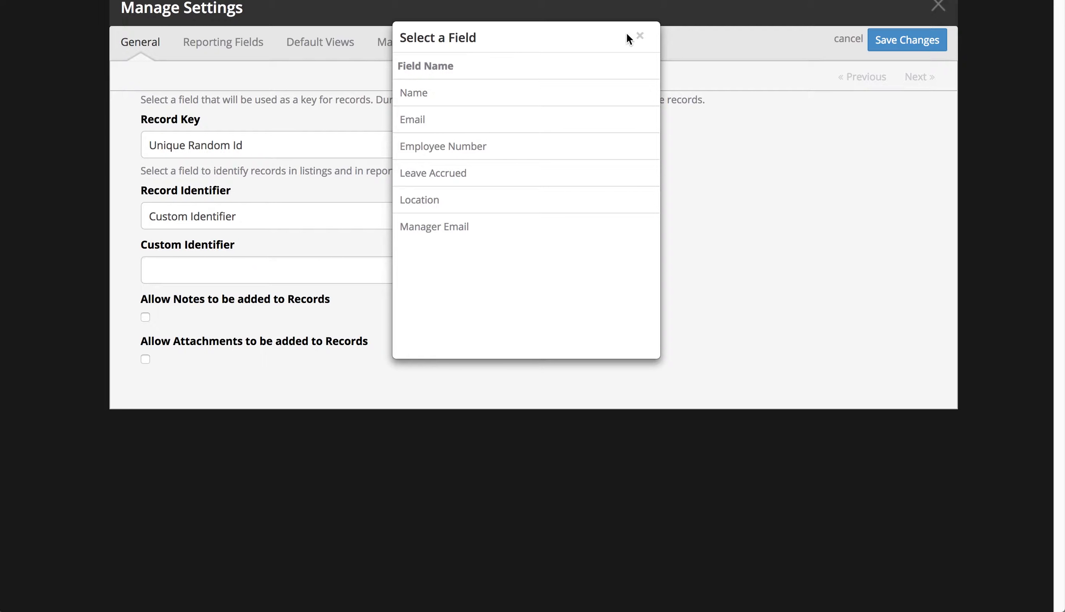
{"action": "left_click", "coordinate": [585, 148]}
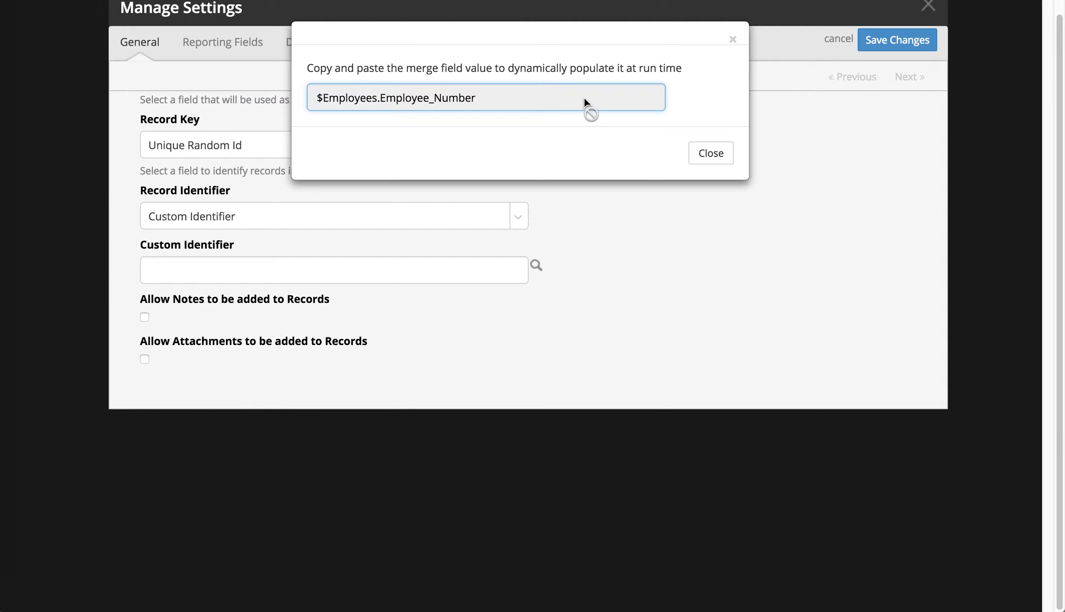
{"action": "left_click", "coordinate": [584, 98]}
{"action": "left_click", "coordinate": [709, 159]}
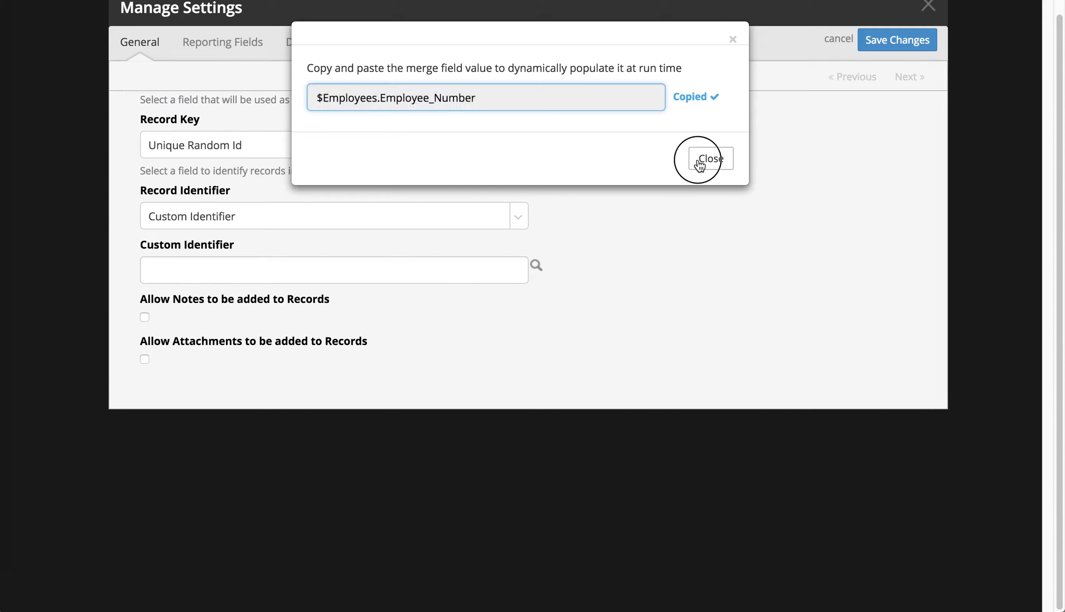
{"action": "left_click", "coordinate": [369, 271]}
{"action": "key", "text": "ctrl+v"}
{"action": "type", "text": "-"}
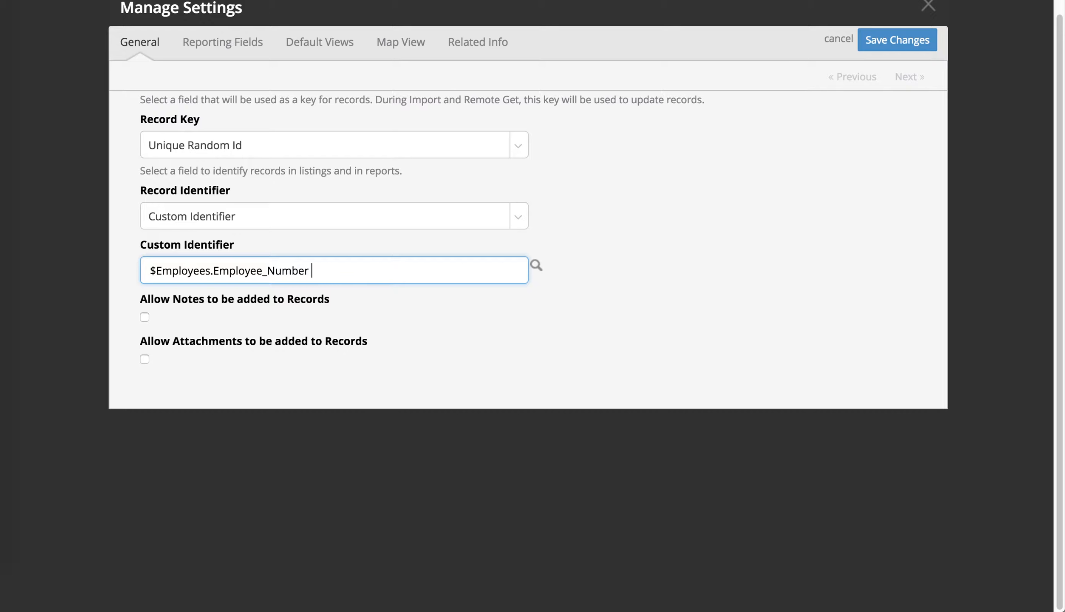
- Append the merge field $Employees.Name after the hyphen in the custom identifier
{"action": "left_click", "coordinate": [537, 264]}
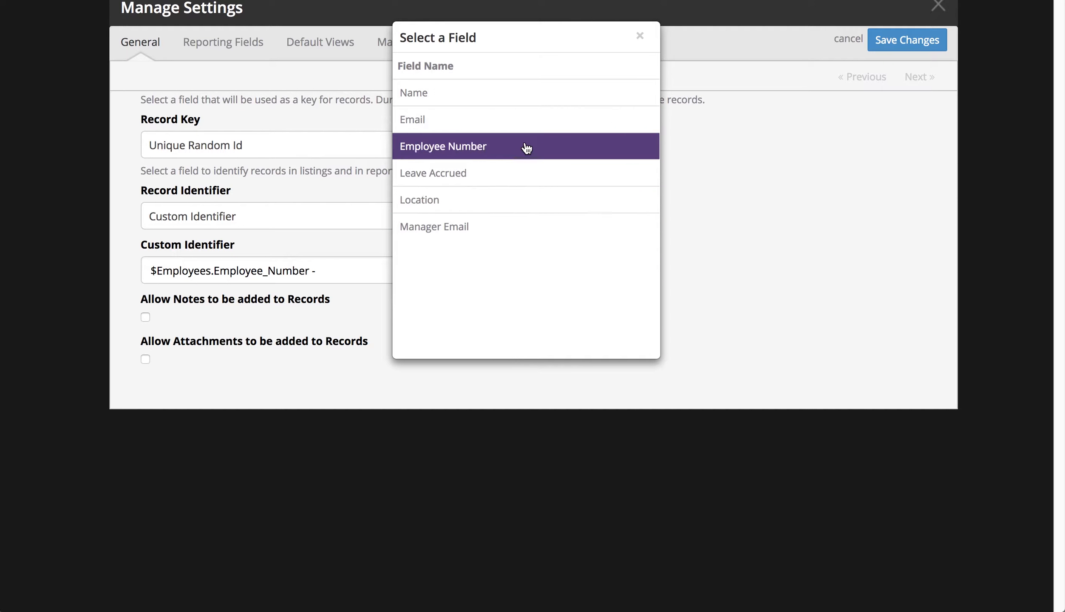
{"action": "left_click", "coordinate": [517, 102]}
{"action": "left_click", "coordinate": [505, 97]}
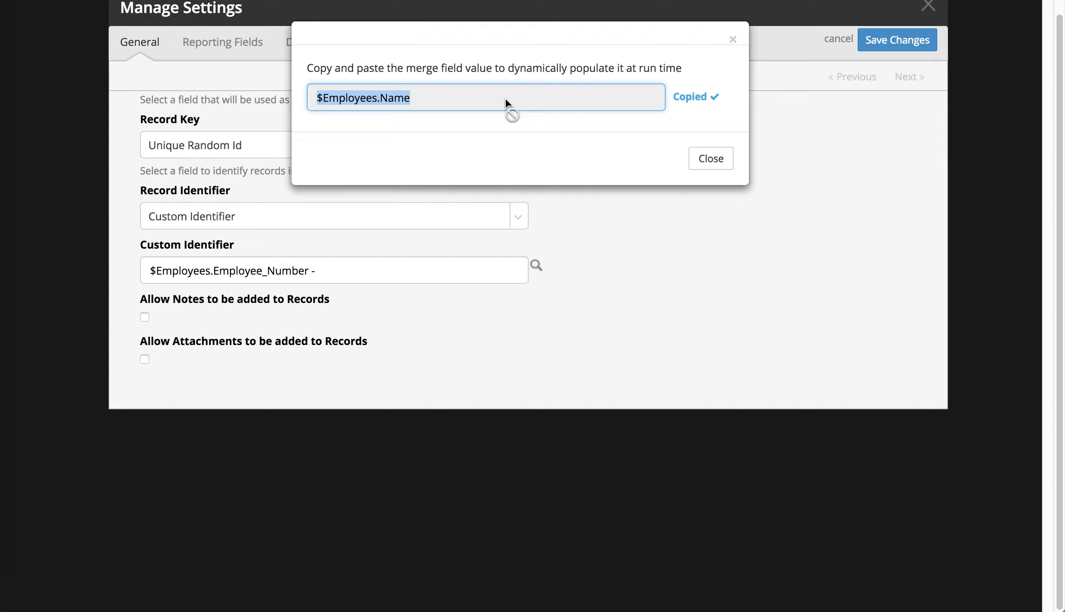
{"action": "left_click", "coordinate": [711, 153]}
{"action": "left_click", "coordinate": [383, 273]}
{"action": "key", "text": "super+v"}
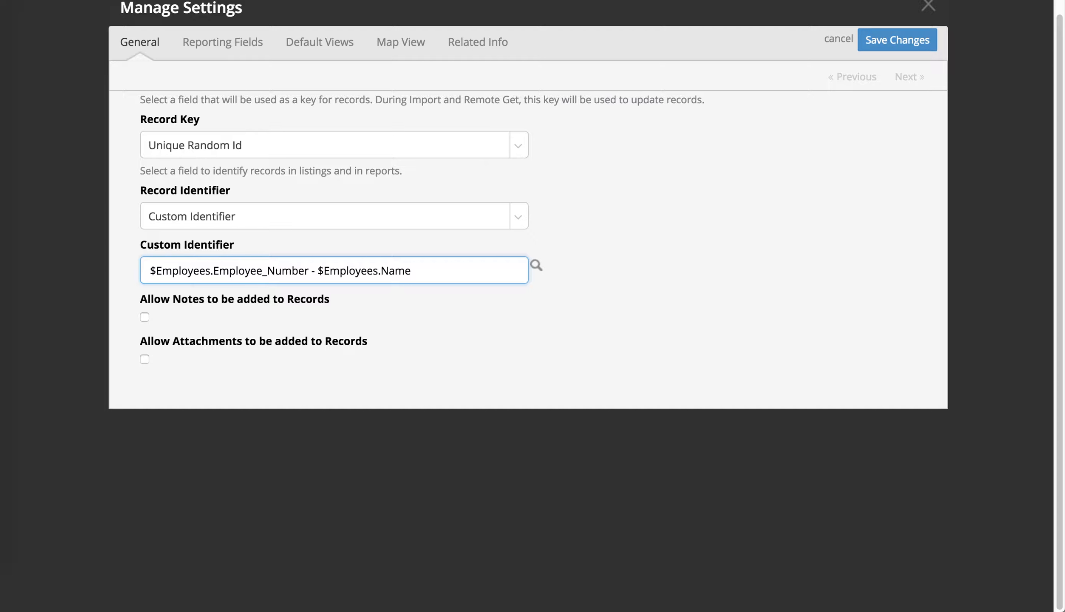
{"action": "left_click", "coordinate": [233, 353]}
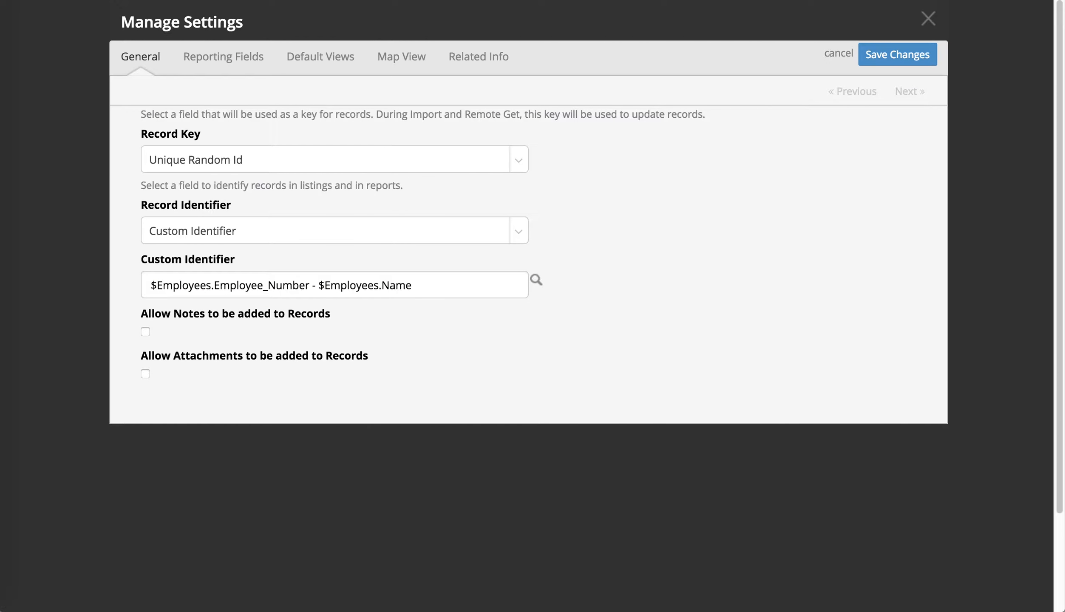
- Set the record key of the Employees object to Employee Number
{"action": "left_click", "coordinate": [515, 168]}
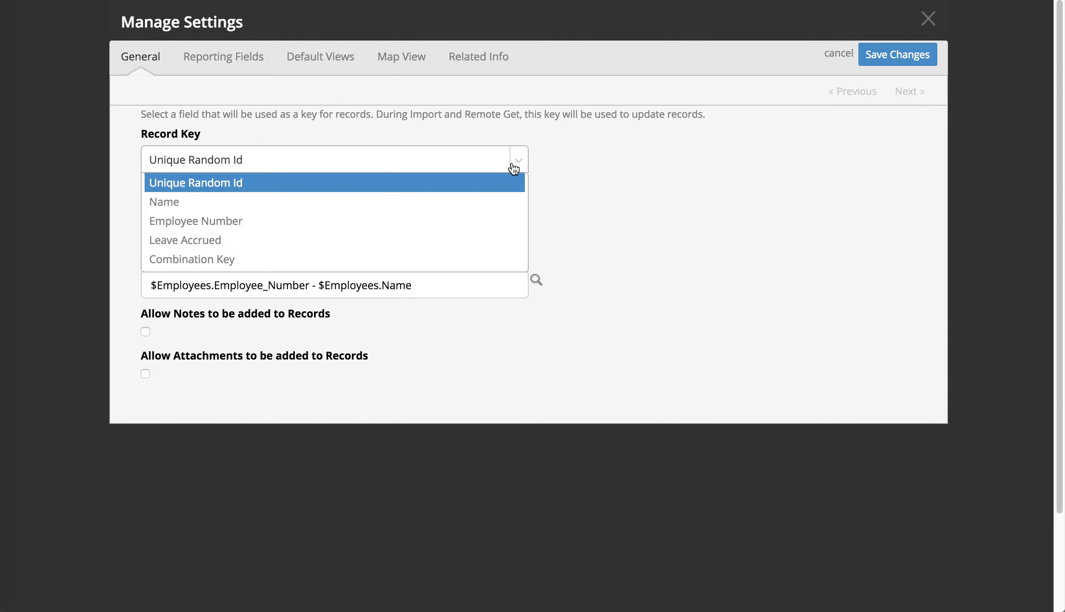
{"action": "left_click", "coordinate": [500, 221]}
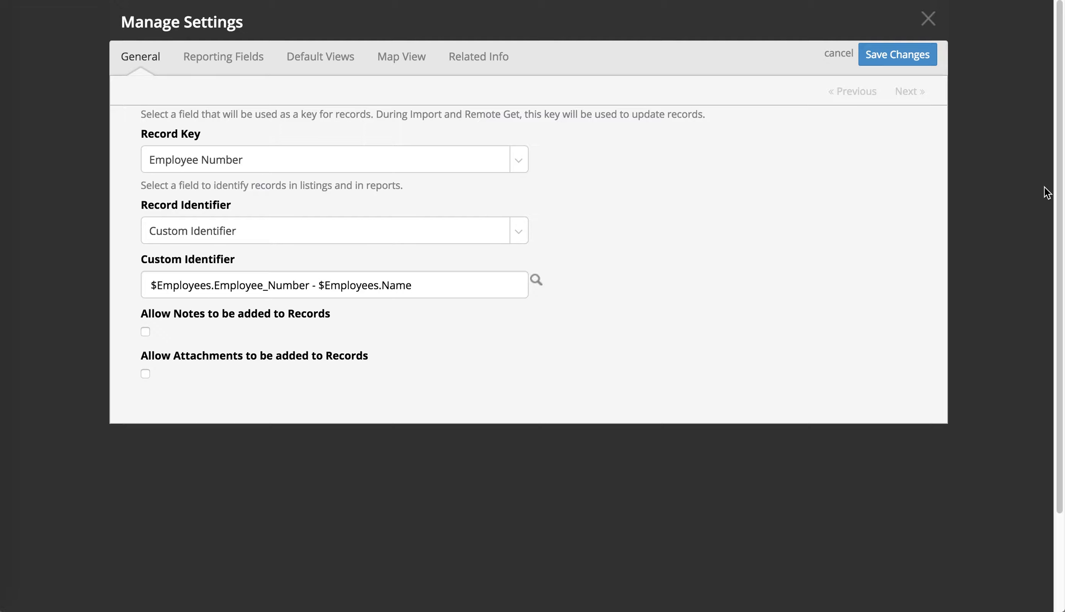
- Save the Employees settings, and give the Employee Number field the input format ##-##### in the saved object definition
{"action": "left_click", "coordinate": [924, 53]}
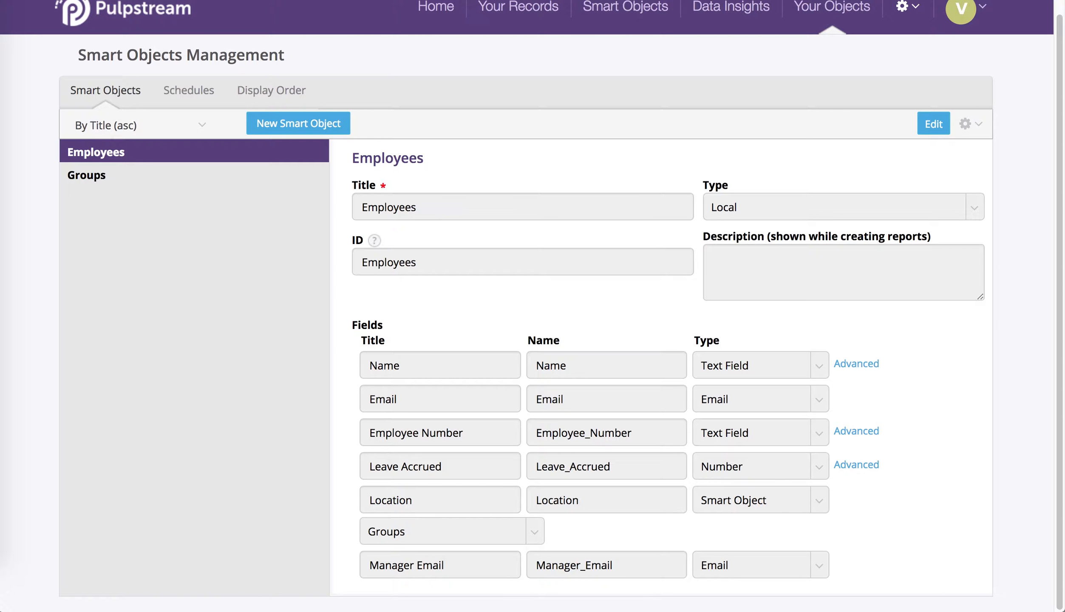
{"action": "left_click", "coordinate": [933, 123]}
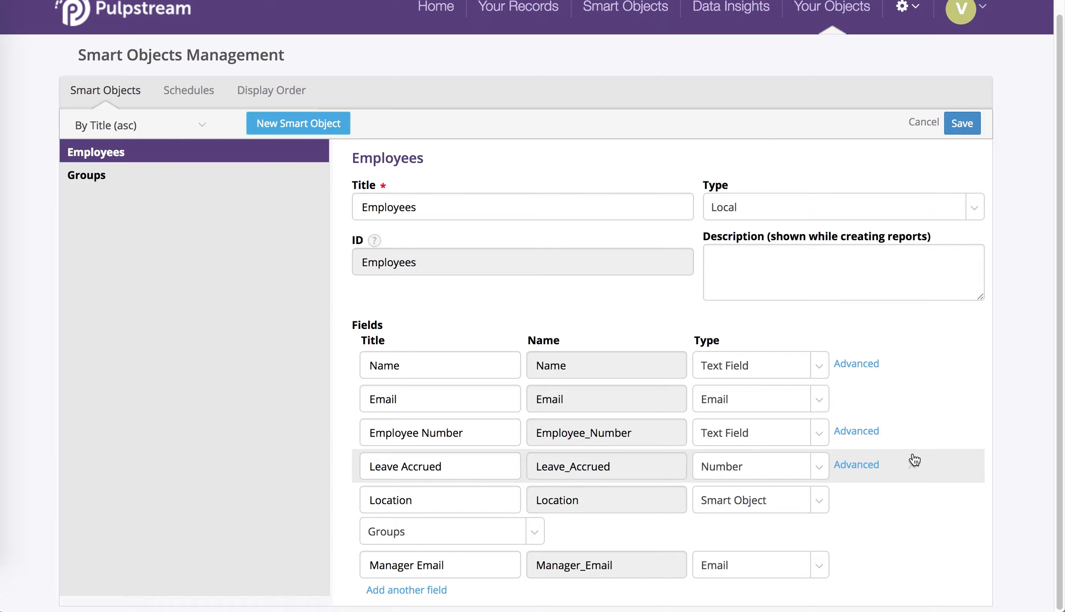
{"action": "left_click", "coordinate": [870, 430]}
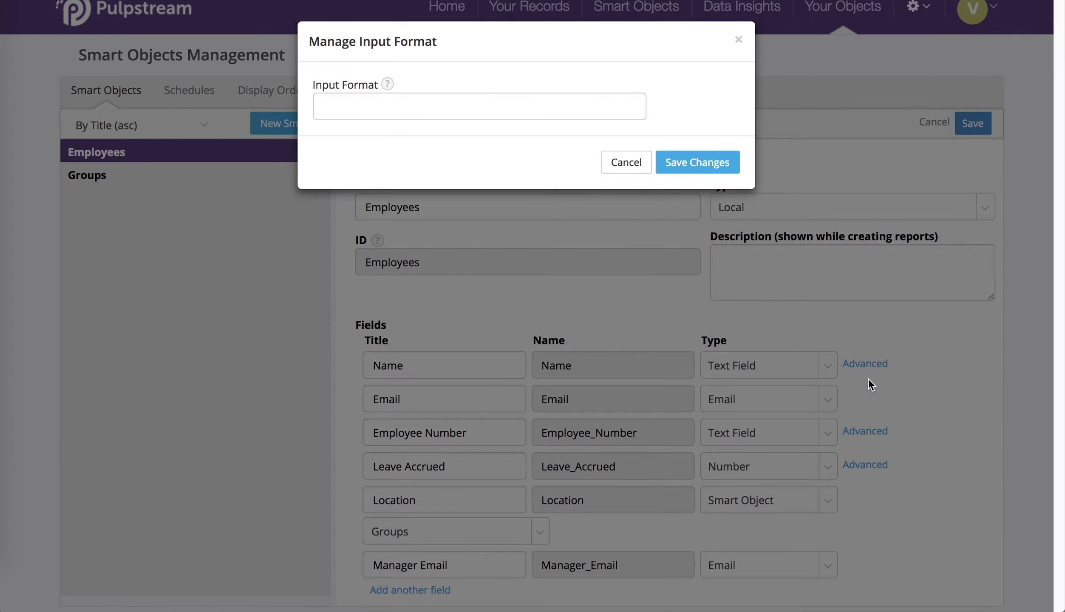
{"action": "left_click", "coordinate": [467, 107]}
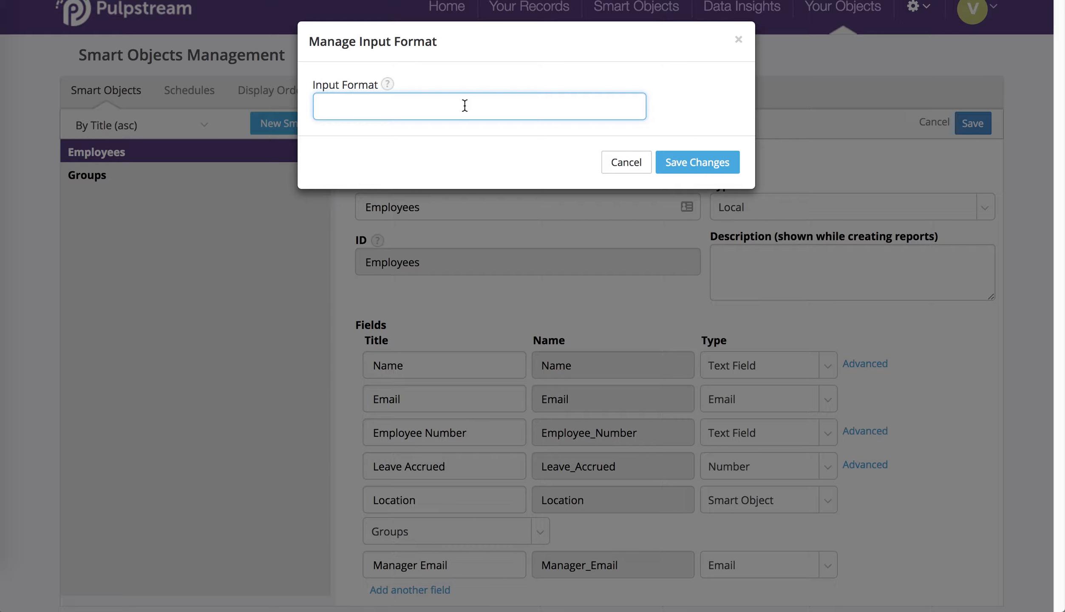
{"action": "type", "text": "##-#####"}
{"action": "left_click", "coordinate": [718, 167]}
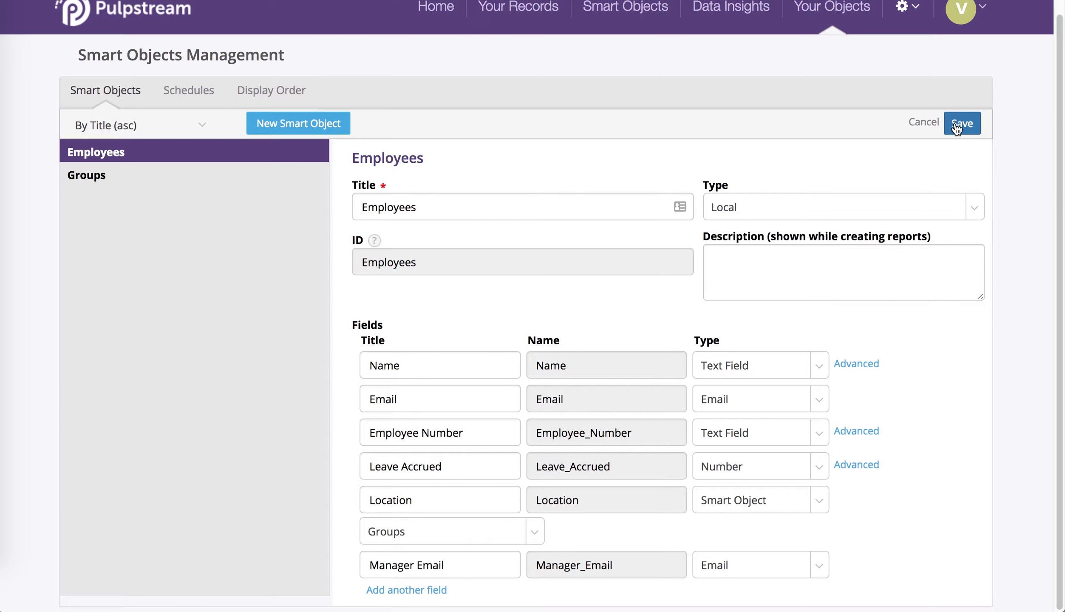
{"action": "left_click", "coordinate": [959, 128]}
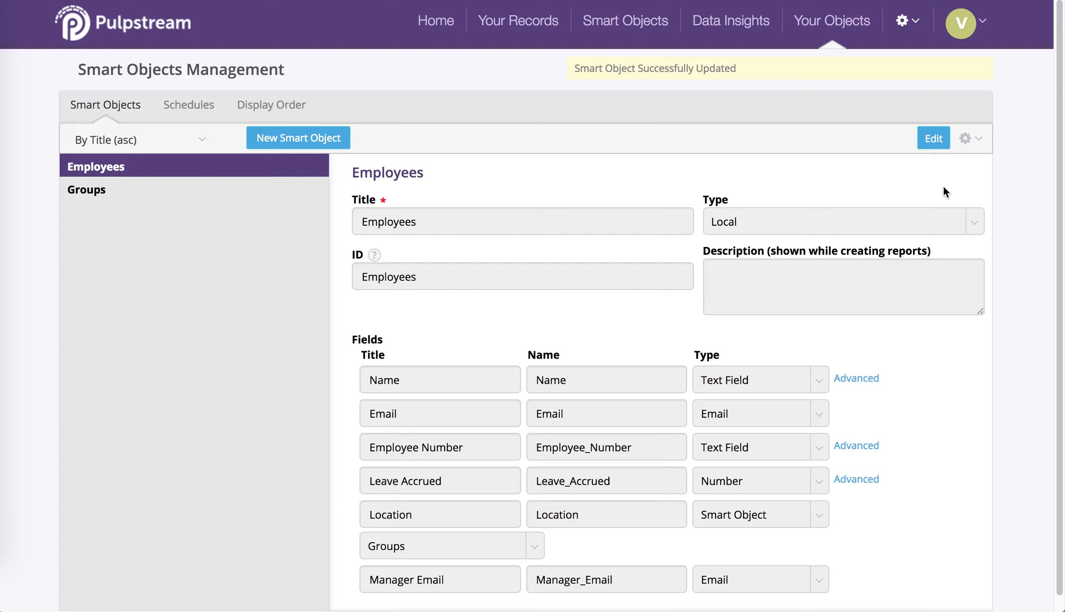
- In the form of the Employees object, make the Name and Email fields required
{"action": "left_click", "coordinate": [980, 141]}
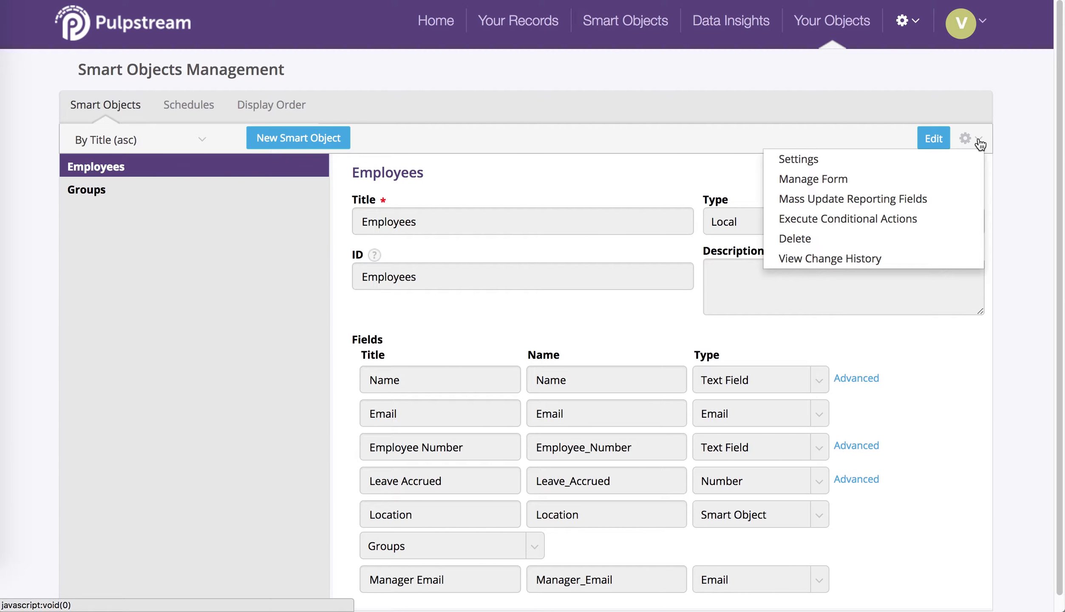
{"action": "left_click", "coordinate": [964, 178]}
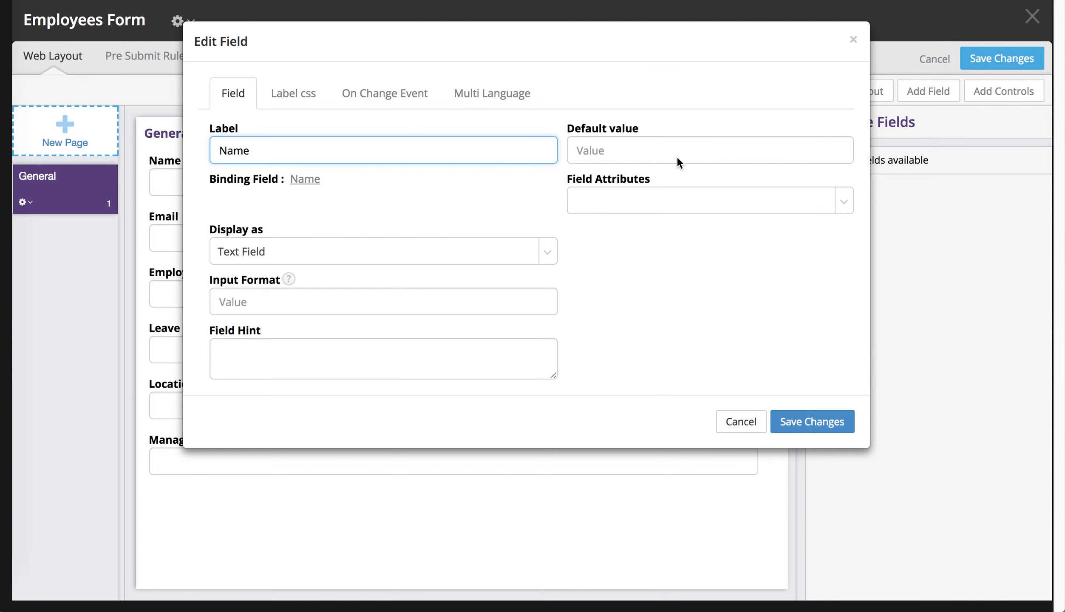
{"action": "left_click", "coordinate": [686, 203]}
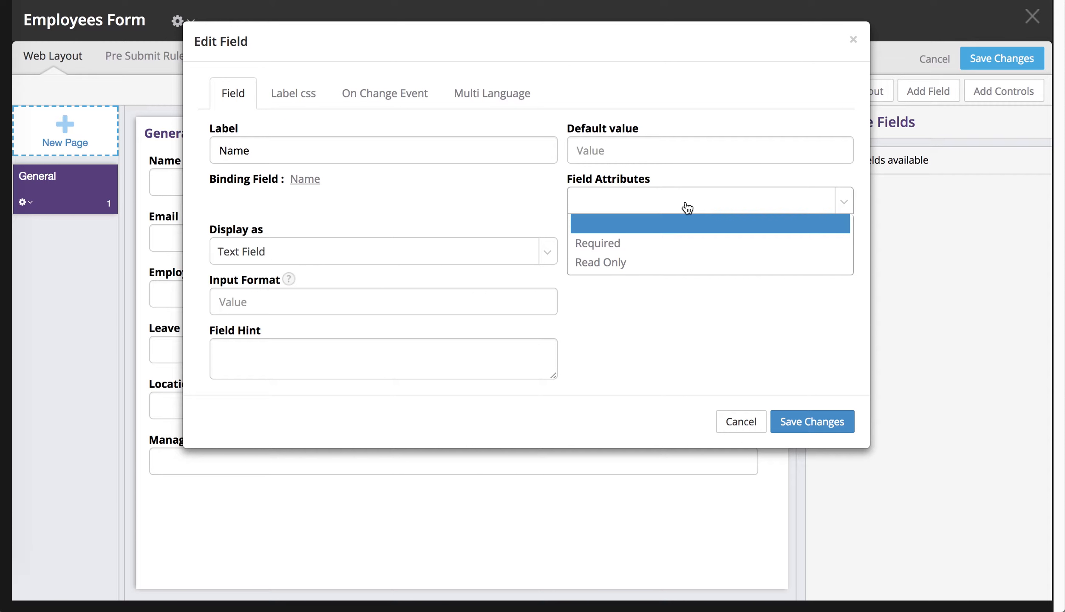
{"action": "left_click", "coordinate": [691, 244]}
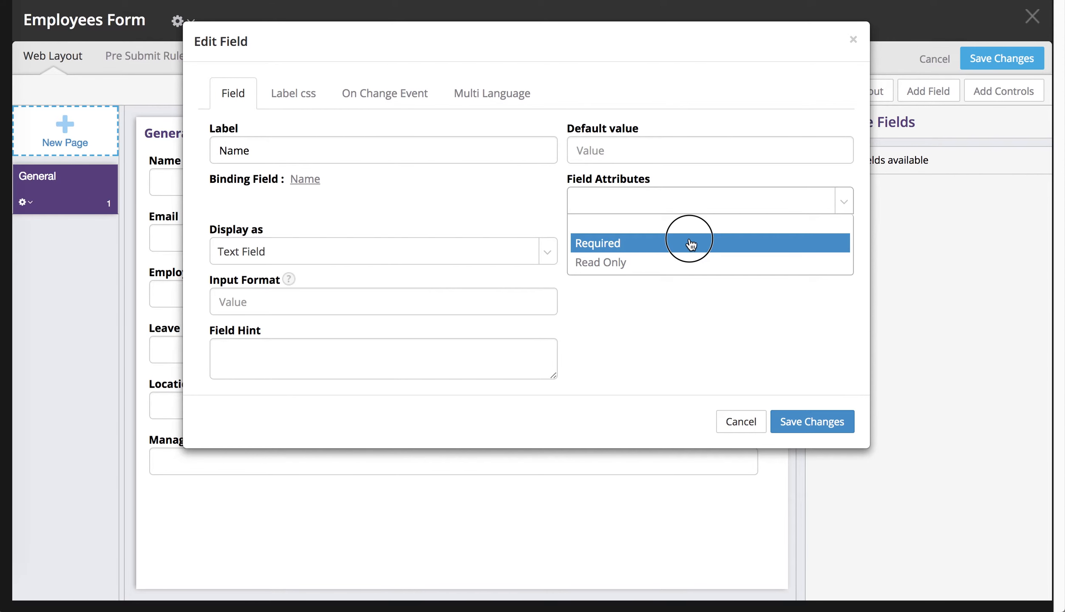
{"action": "left_click", "coordinate": [814, 421]}
{"action": "double_click", "coordinate": [544, 211]}
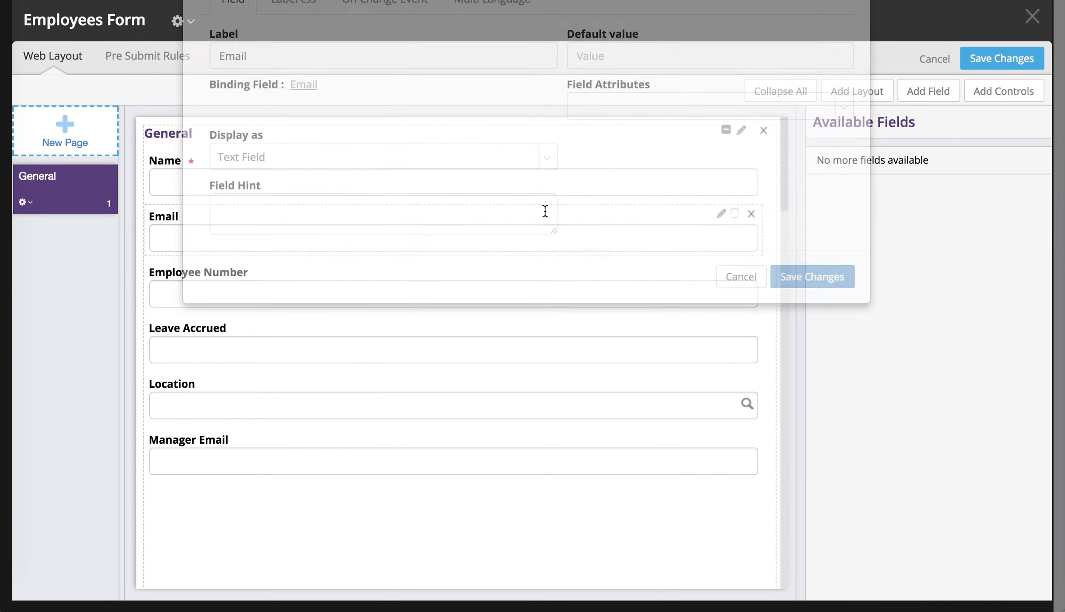
{"action": "left_click", "coordinate": [655, 196]}
{"action": "left_click", "coordinate": [666, 241]}
{"action": "left_click", "coordinate": [803, 371]}
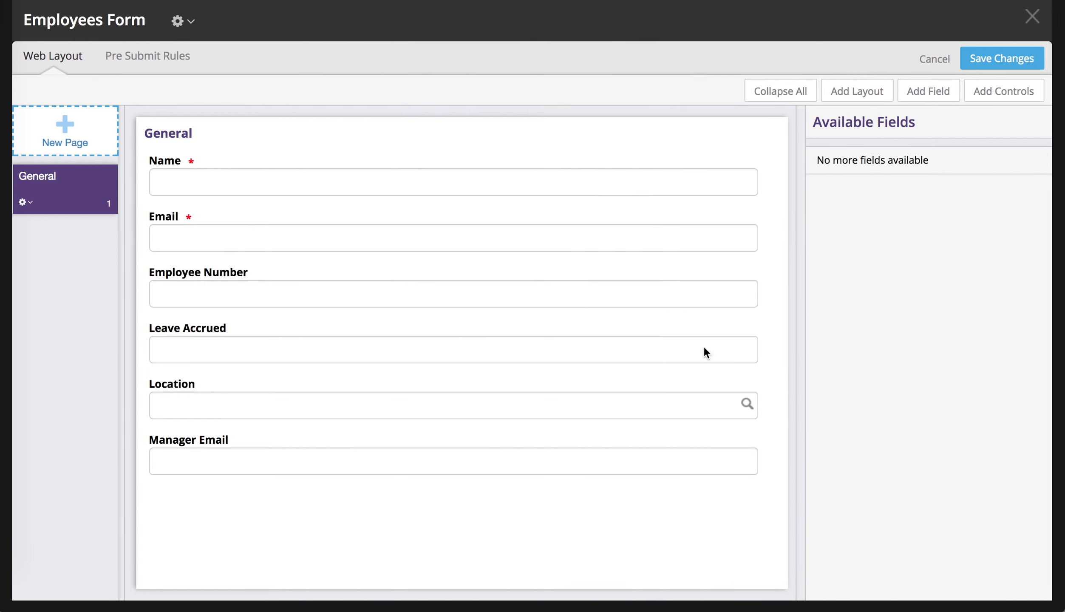
- Make the Employee Number and Leave Accrued fields required on the Employees form
{"action": "double_click", "coordinate": [578, 267]}
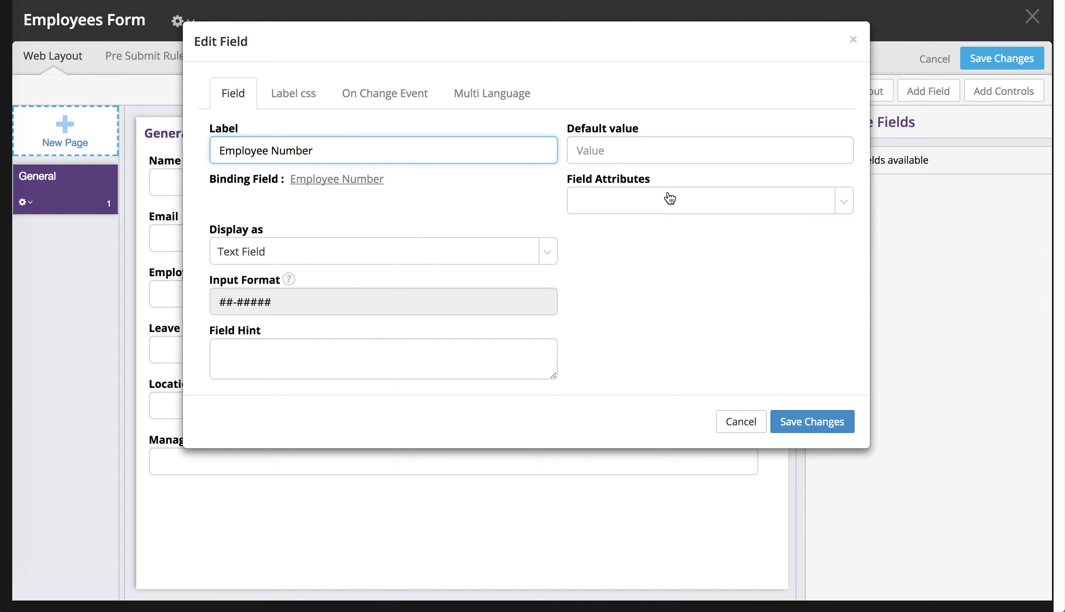
{"action": "left_click", "coordinate": [671, 199]}
{"action": "left_click", "coordinate": [675, 243]}
{"action": "left_click", "coordinate": [808, 421]}
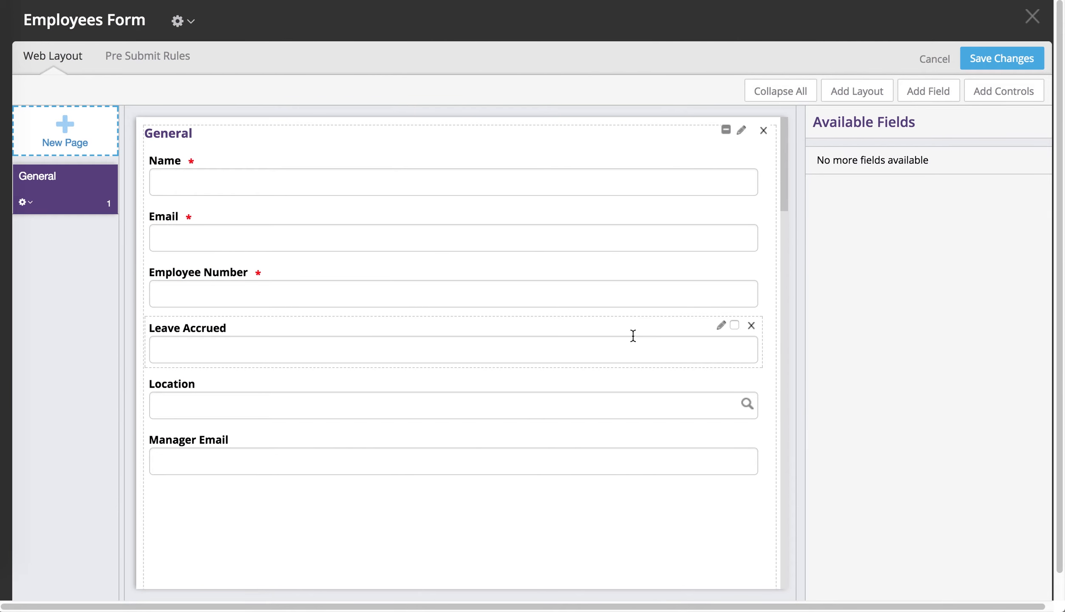
{"action": "double_click", "coordinate": [634, 326]}
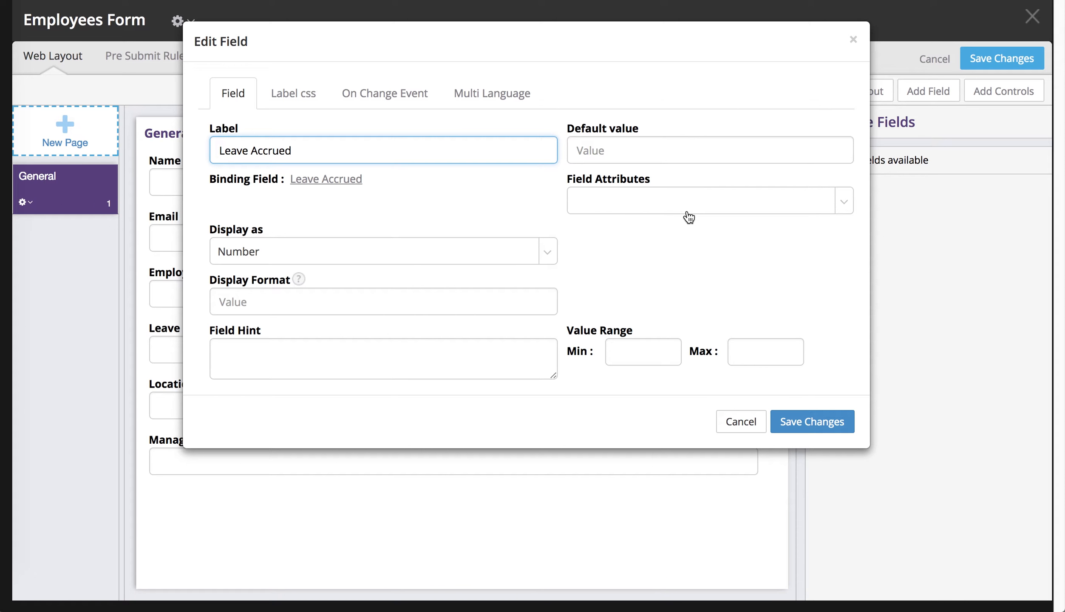
{"action": "left_click", "coordinate": [683, 199]}
{"action": "left_click", "coordinate": [684, 250]}
{"action": "left_click", "coordinate": [801, 426]}
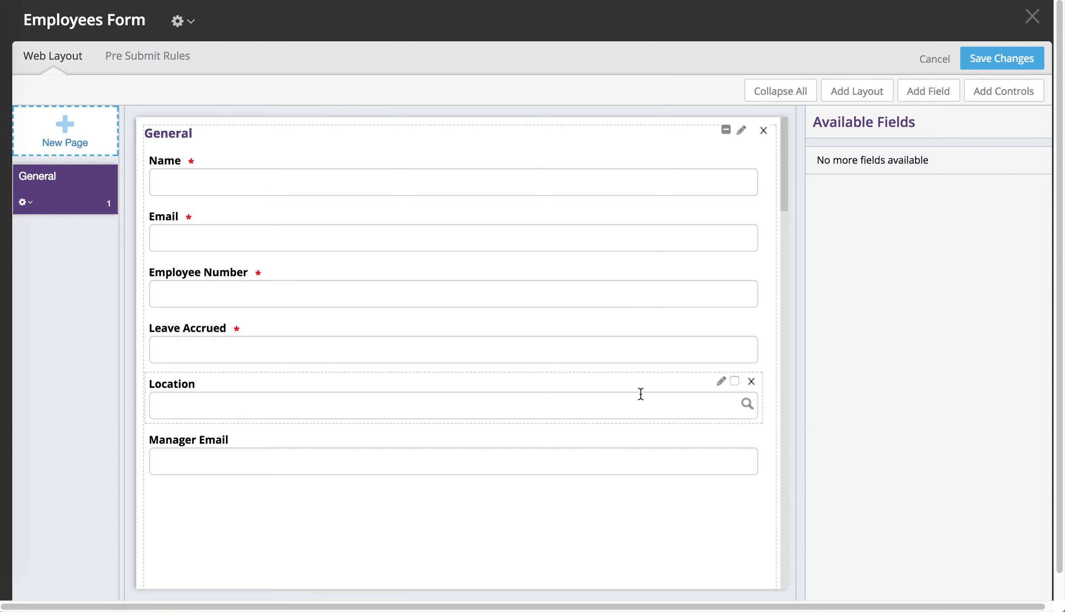
- Set the Location and Manager Email fields of the Employees form to Required
{"action": "double_click", "coordinate": [708, 383]}
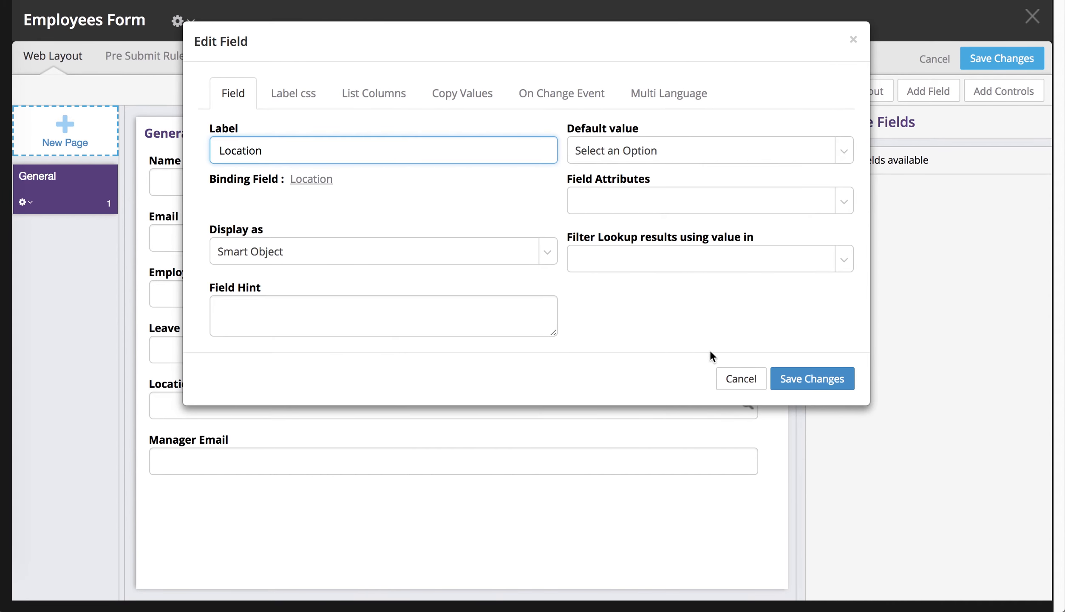
{"action": "left_click", "coordinate": [718, 204]}
{"action": "left_click", "coordinate": [723, 245]}
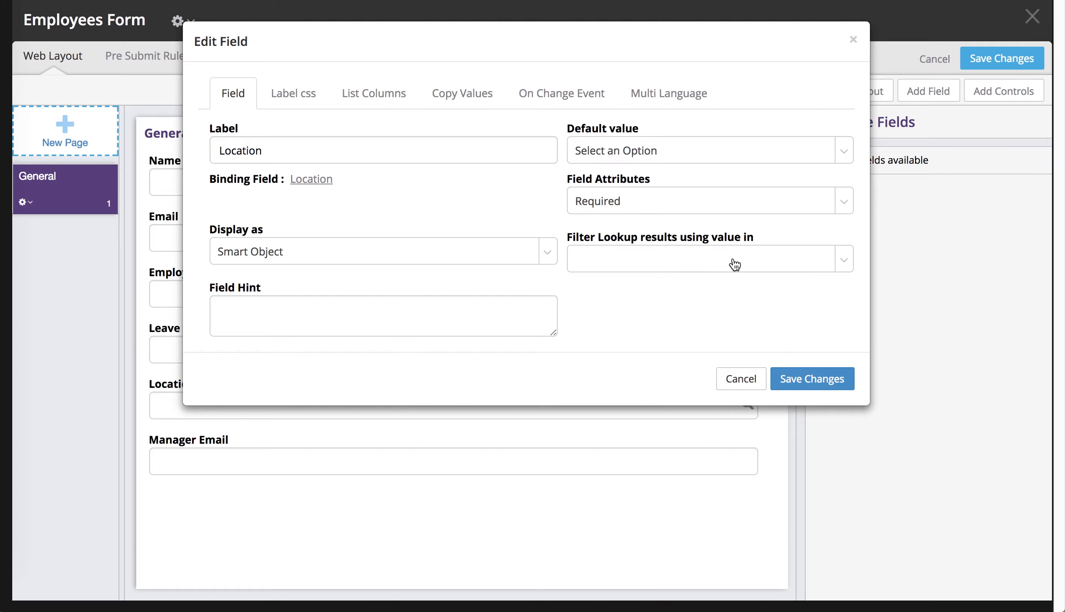
{"action": "left_click", "coordinate": [815, 380]}
{"action": "double_click", "coordinate": [651, 437]}
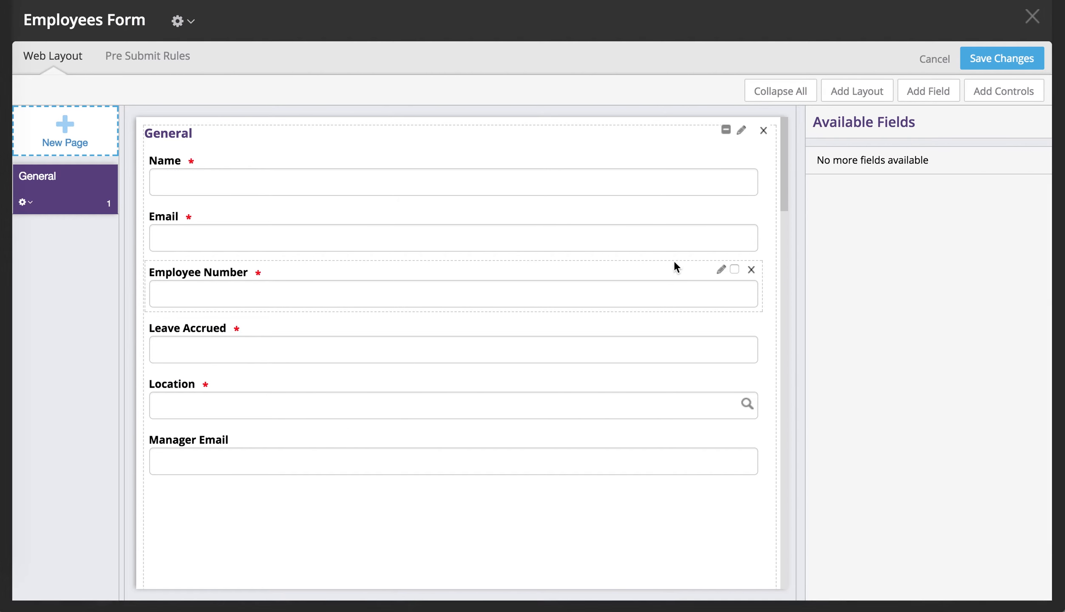
{"action": "left_click", "coordinate": [685, 207]}
{"action": "left_click", "coordinate": [689, 244]}
{"action": "left_click", "coordinate": [810, 371]}
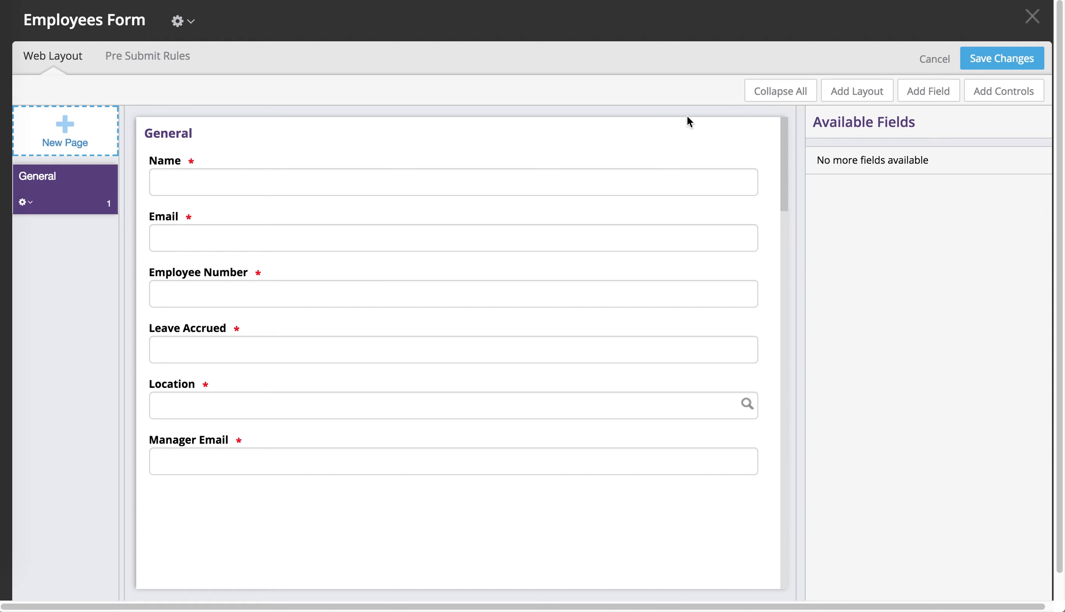
- Save the Employees Form with the description "Use this form to store employee information."
{"action": "left_click", "coordinate": [989, 66]}
{"action": "type", "text": "Use this form "}
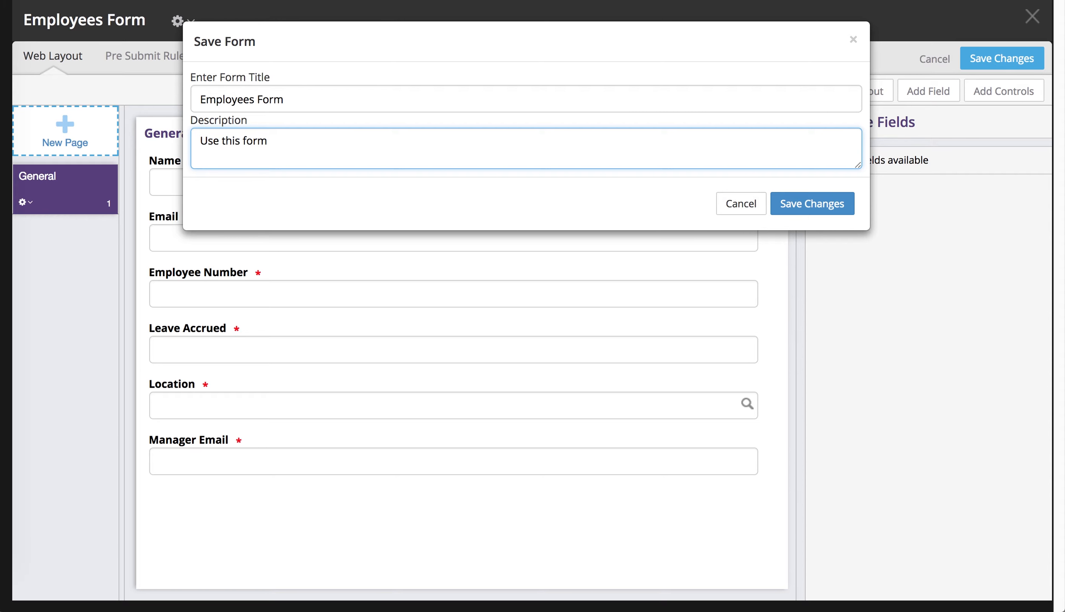
{"action": "type", "text": "to store employee information."}
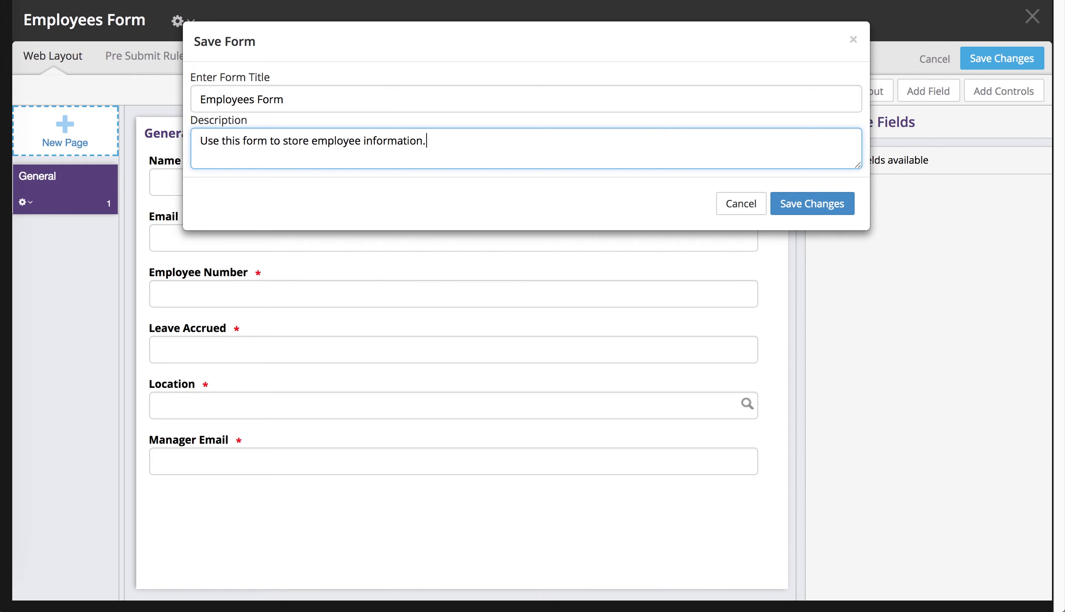
{"action": "left_click", "coordinate": [833, 205]}
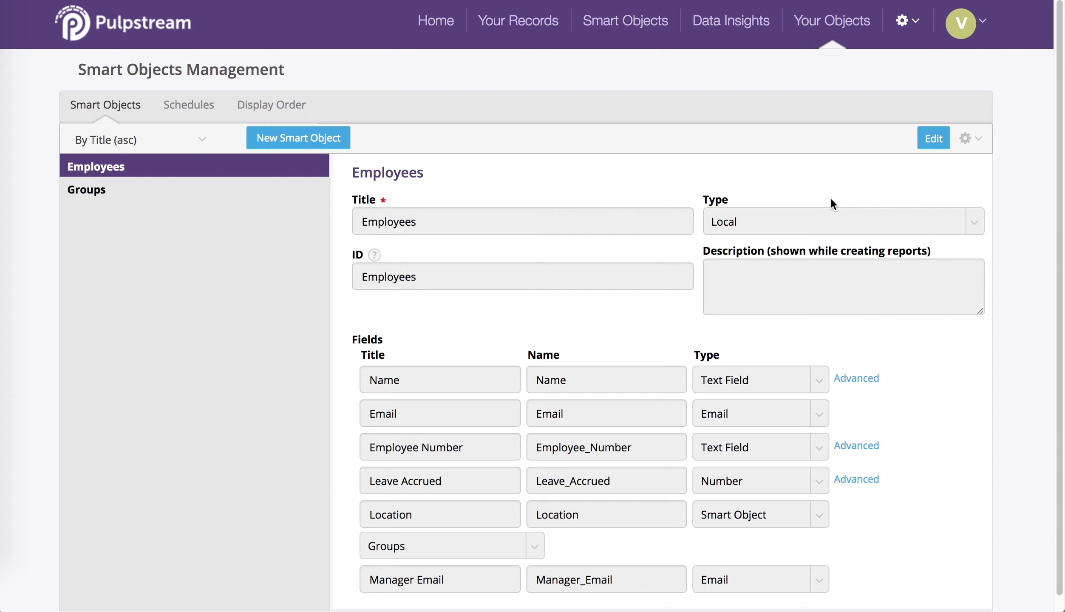
- Start a new record in the Employees smart object and check the input mask of its Employee Number field
{"action": "left_click", "coordinate": [627, 24]}
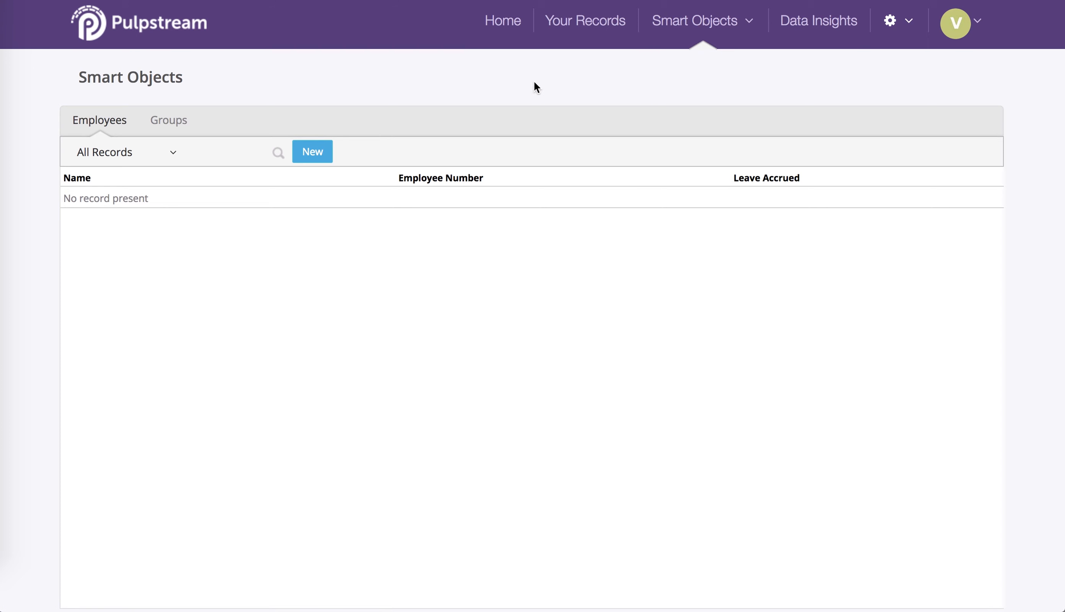
{"action": "left_click", "coordinate": [318, 154]}
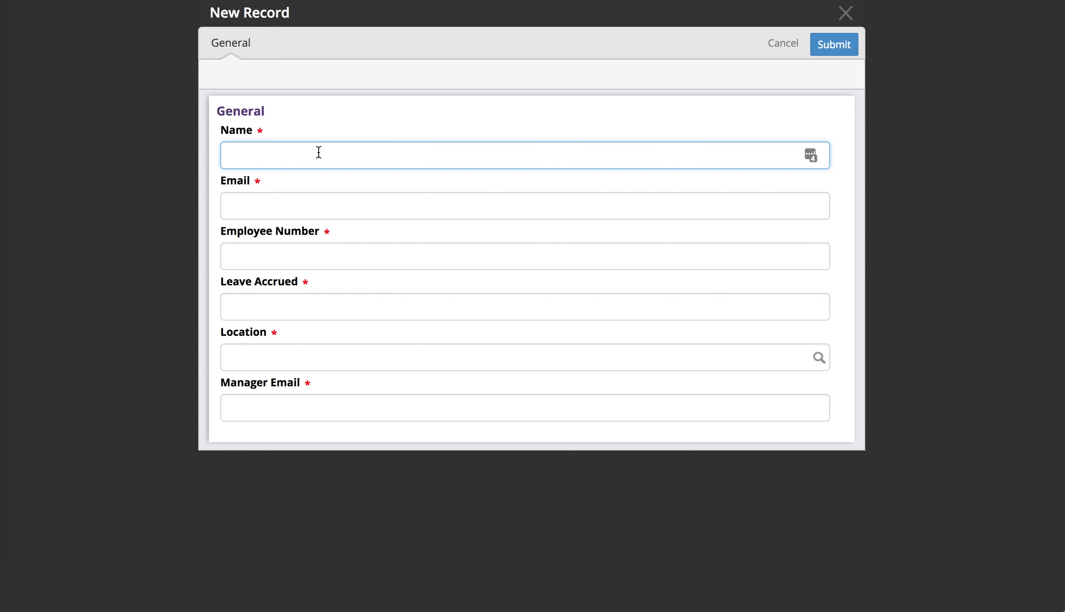
{"action": "left_click", "coordinate": [317, 253]}
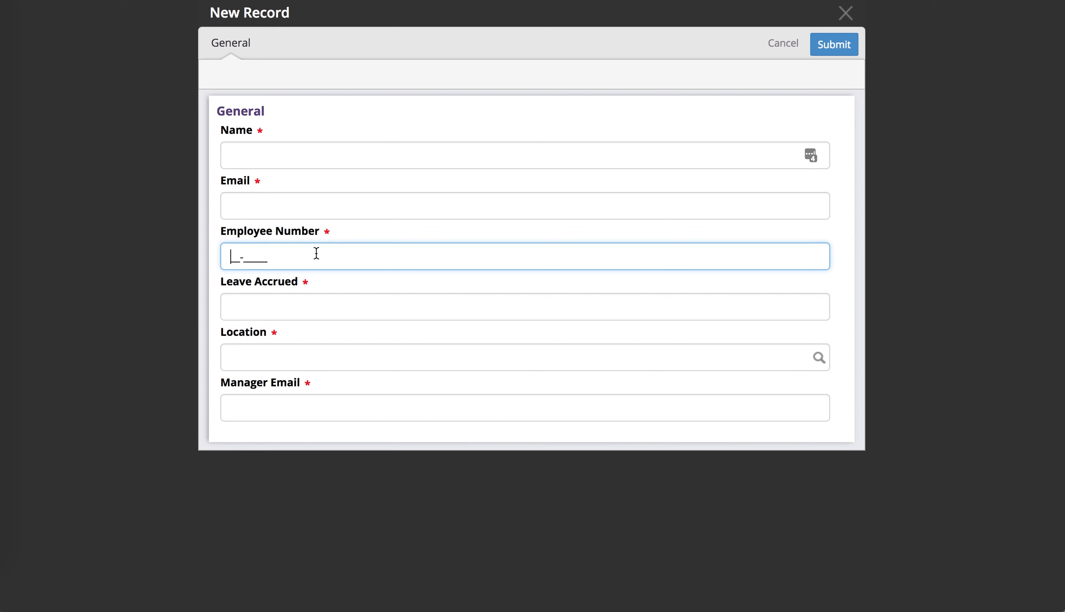